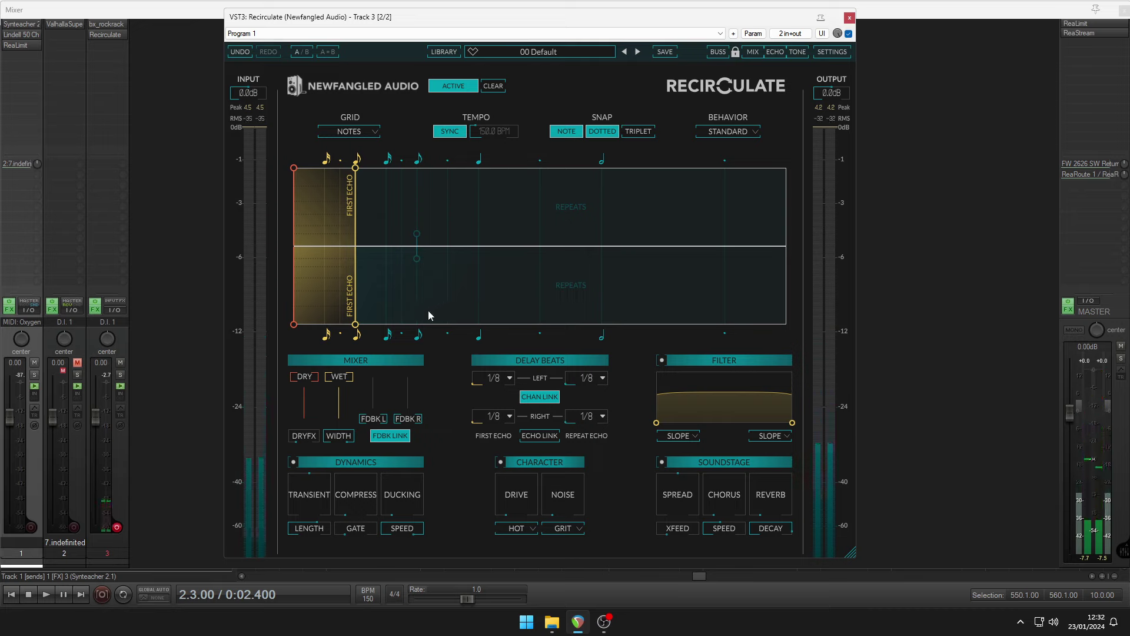
Step: Lengthen the linked first echo to 1.93 beats and raise the feedback in the mixer
left_click_drag(356, 324, 535, 327)
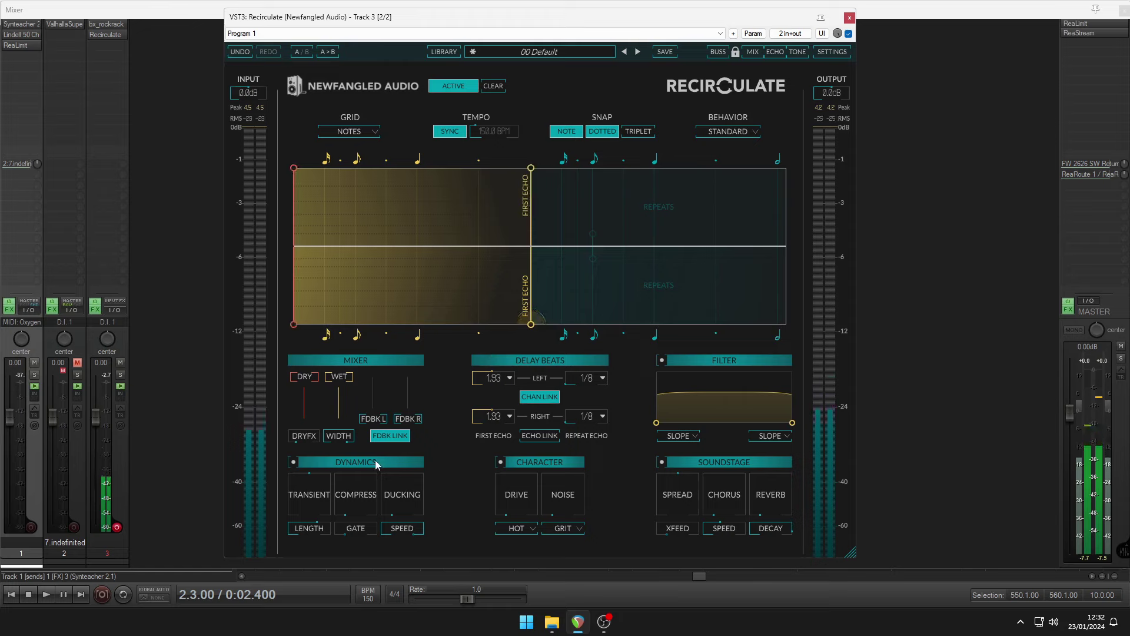
mouse_move(416, 425)
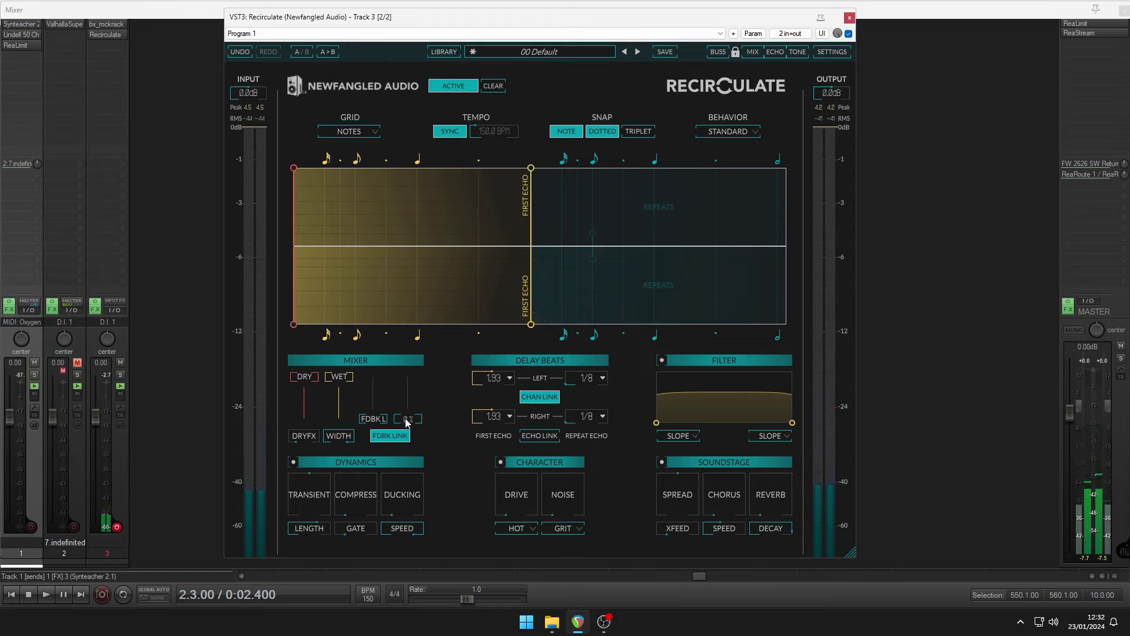
left_click_drag(410, 404, 430, 314)
Step: Raise the right feedback separately with the channels unlinked, and relink both feedback channels at a slightly lower level
left_click(402, 436)
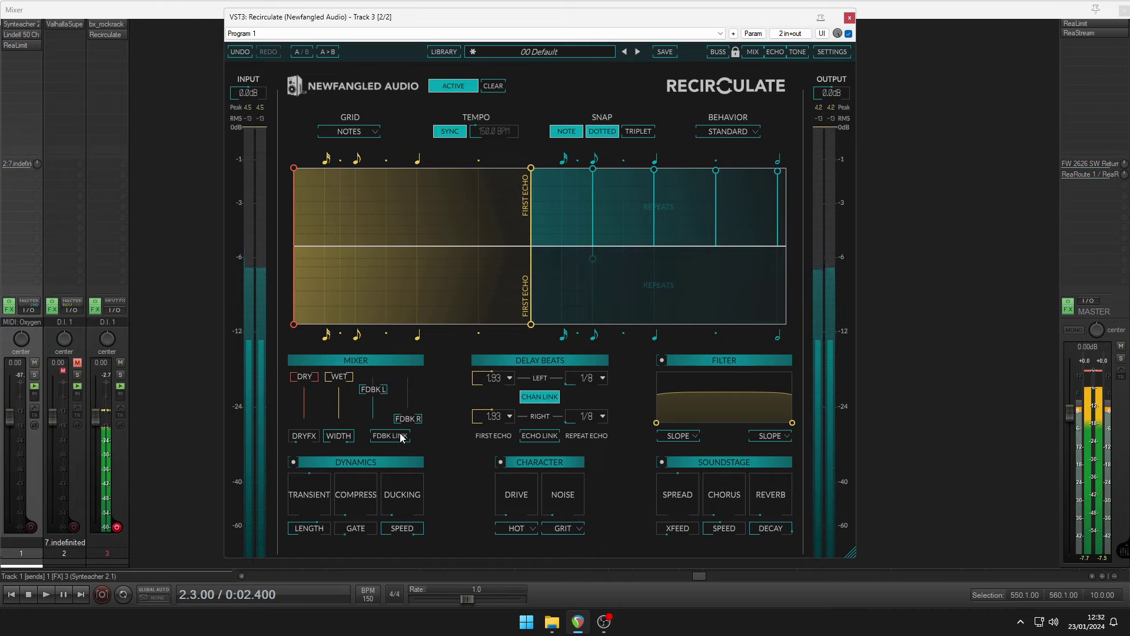
left_click_drag(408, 418, 412, 365)
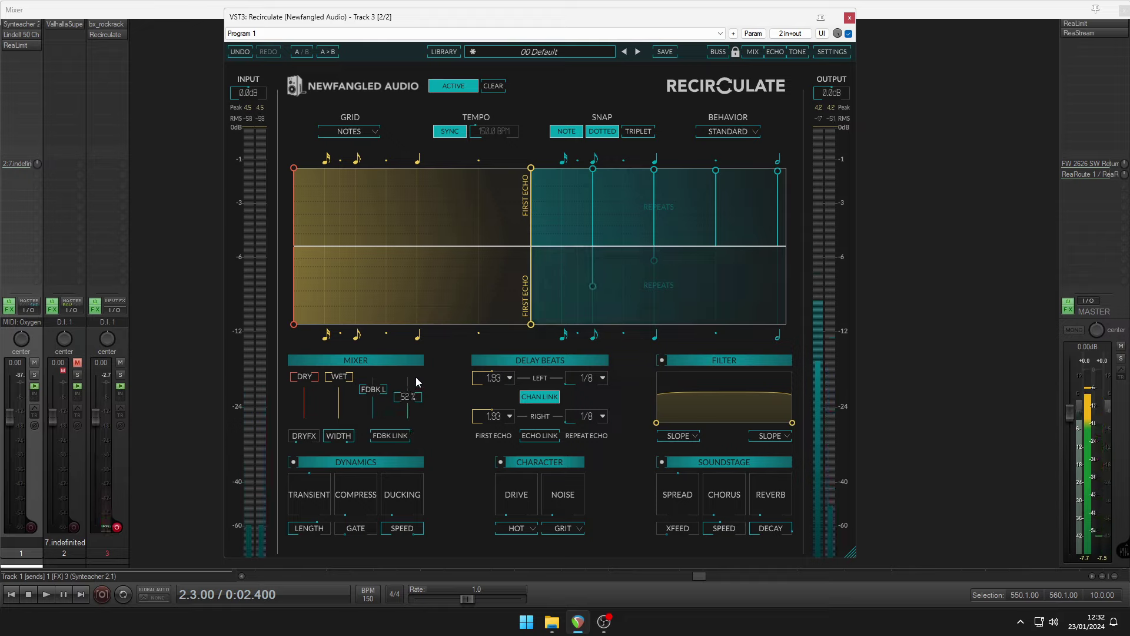
left_click(397, 435)
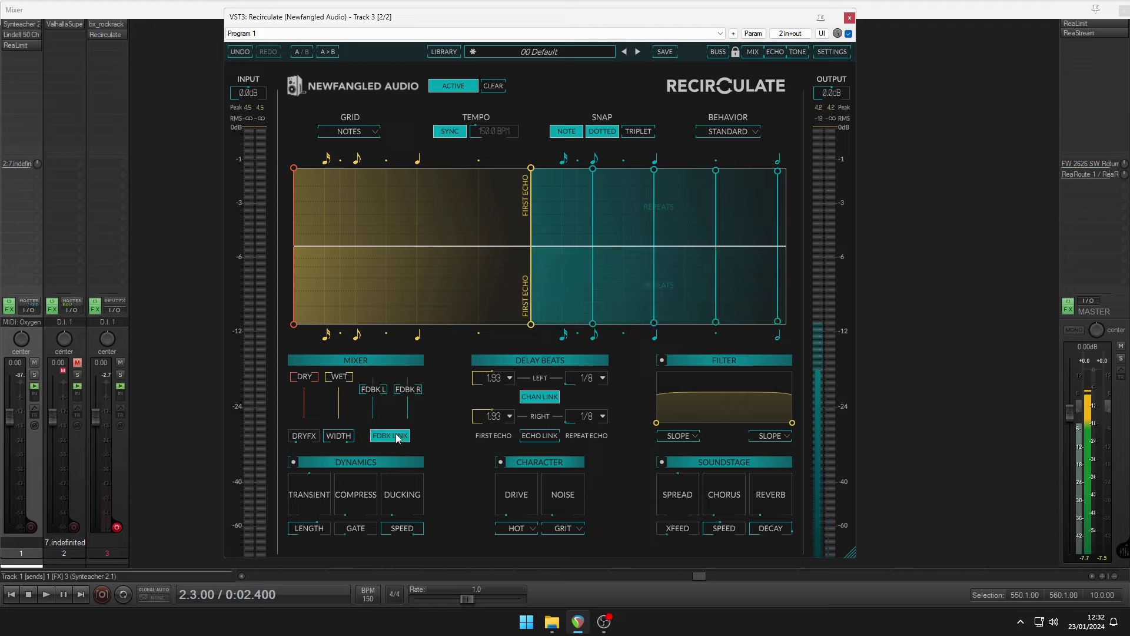
mouse_move(380, 399)
left_mouse_down()
mouse_move(380, 386)
mouse_move(380, 416)
left_mouse_up()
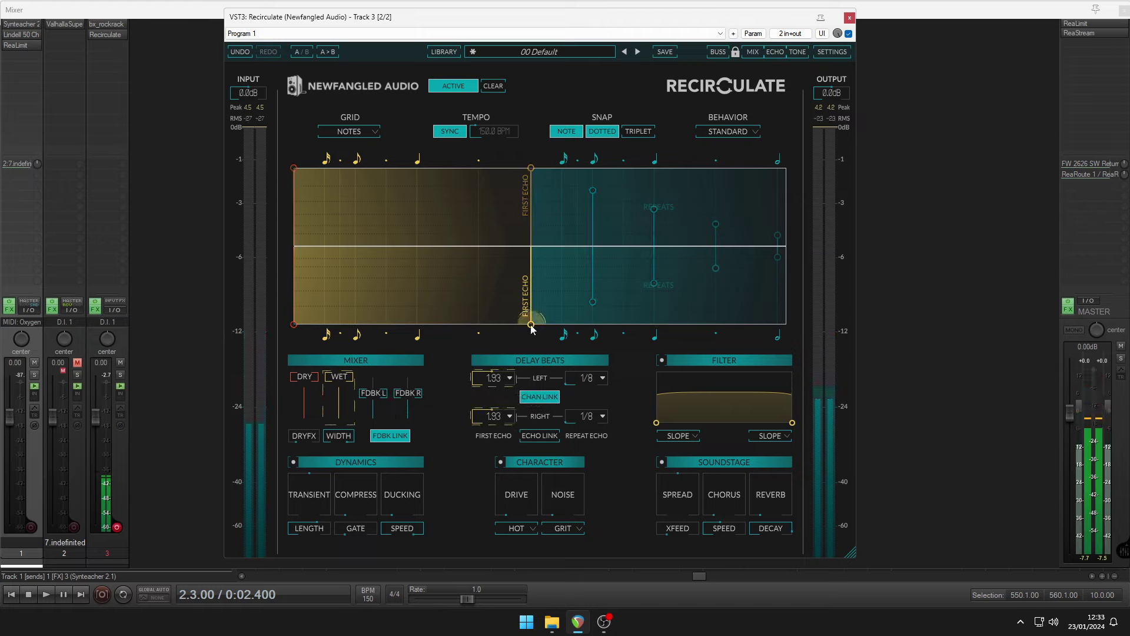
Step: Shorten the linked first echo to 1.30 beats and turn off tempo sync
left_click_drag(531, 325, 454, 334)
left_click(447, 136)
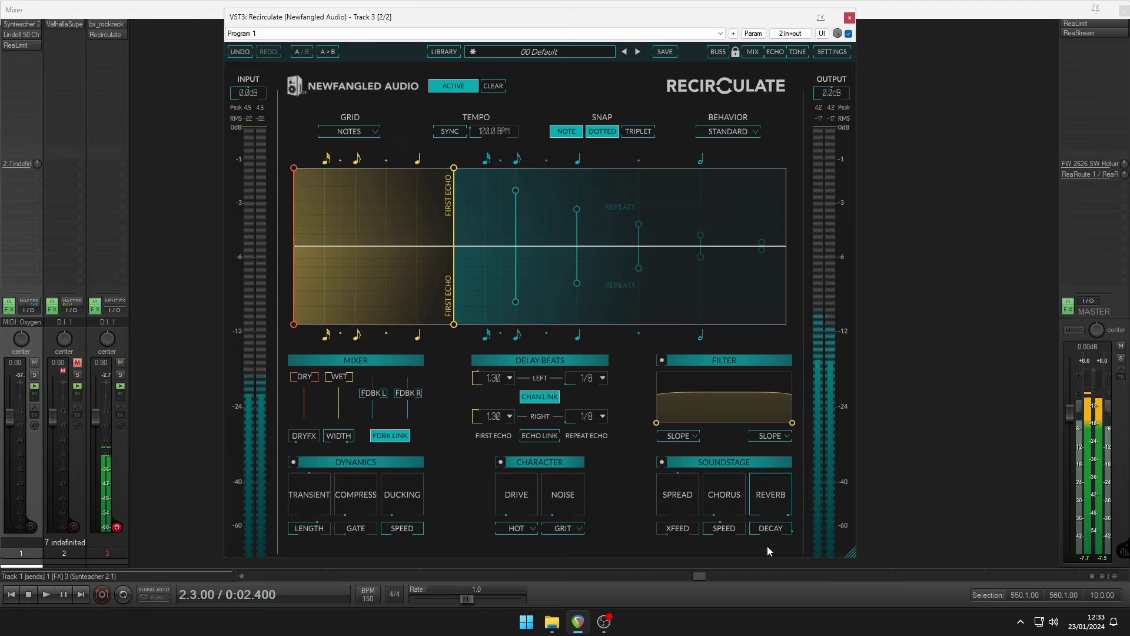
Step: Raise the Soundstage chorus amount in stages to 54%
mouse_move(730, 507)
left_click_drag(732, 499, 738, 460)
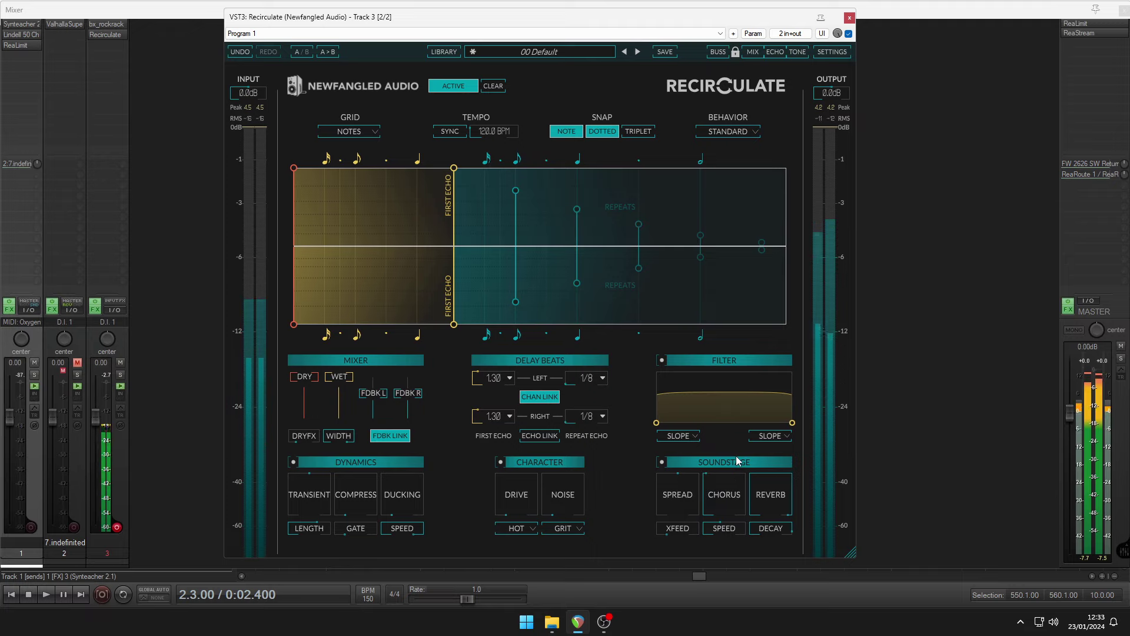
mouse_move(733, 487)
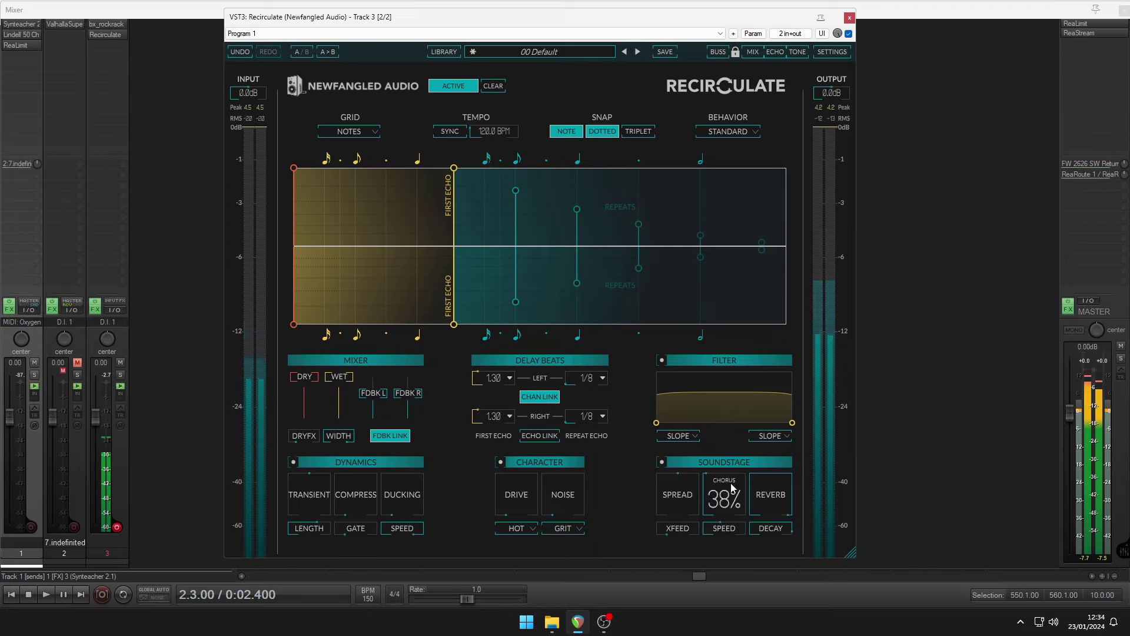
left_click_drag(733, 488, 731, 462)
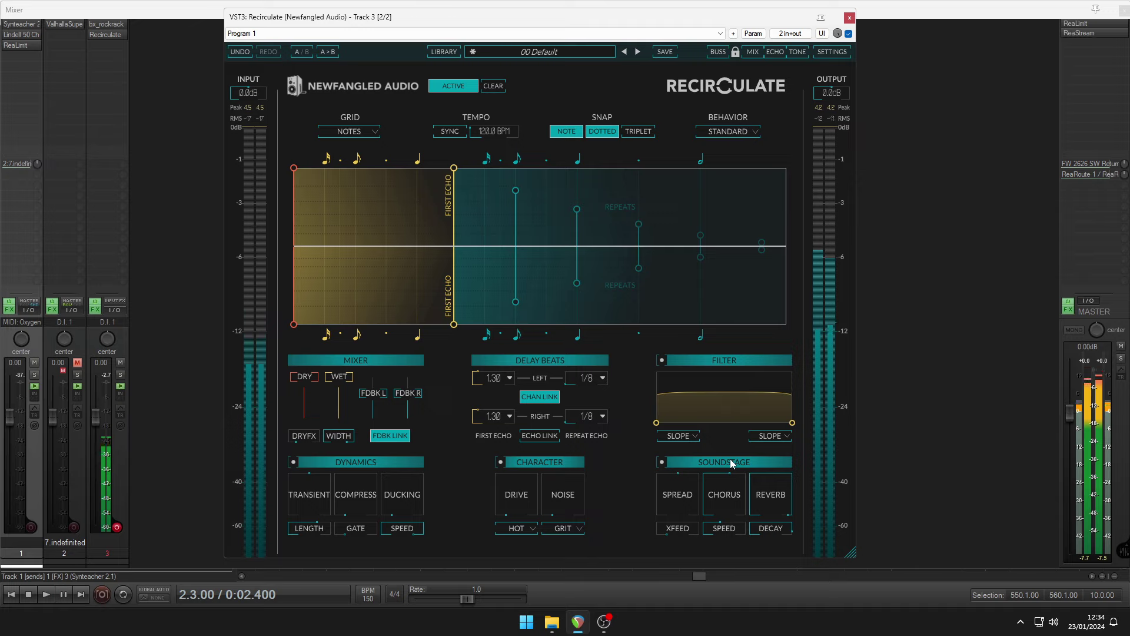
Step: Lower the Soundstage reverb and chorus amounts
mouse_move(779, 482)
left_click_drag(779, 481, 761, 566)
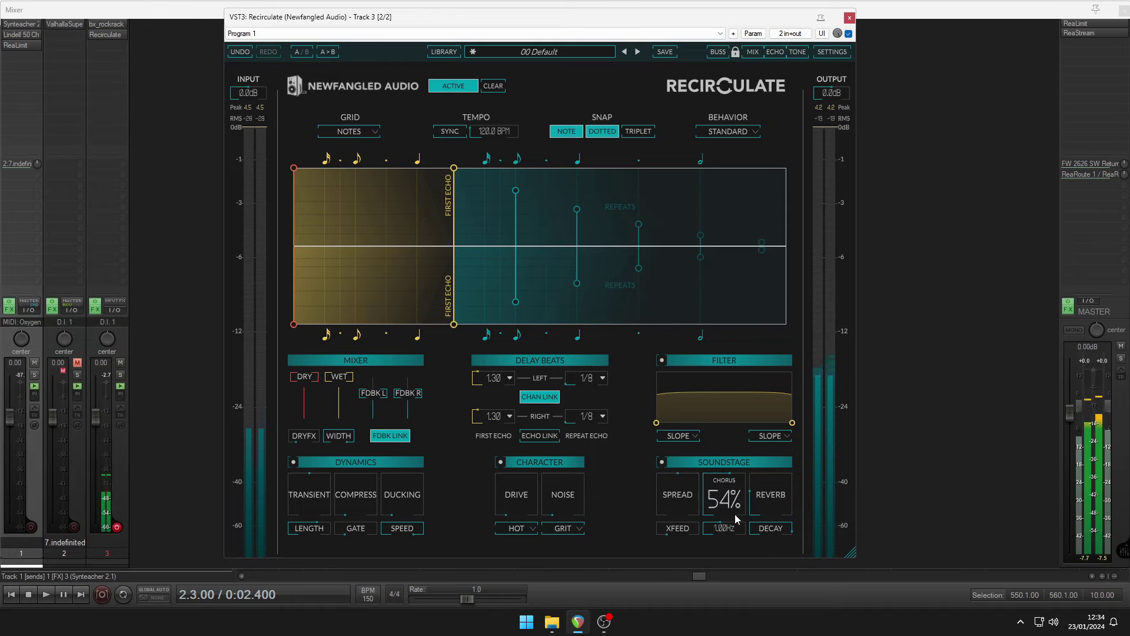
left_click_drag(735, 513, 747, 433)
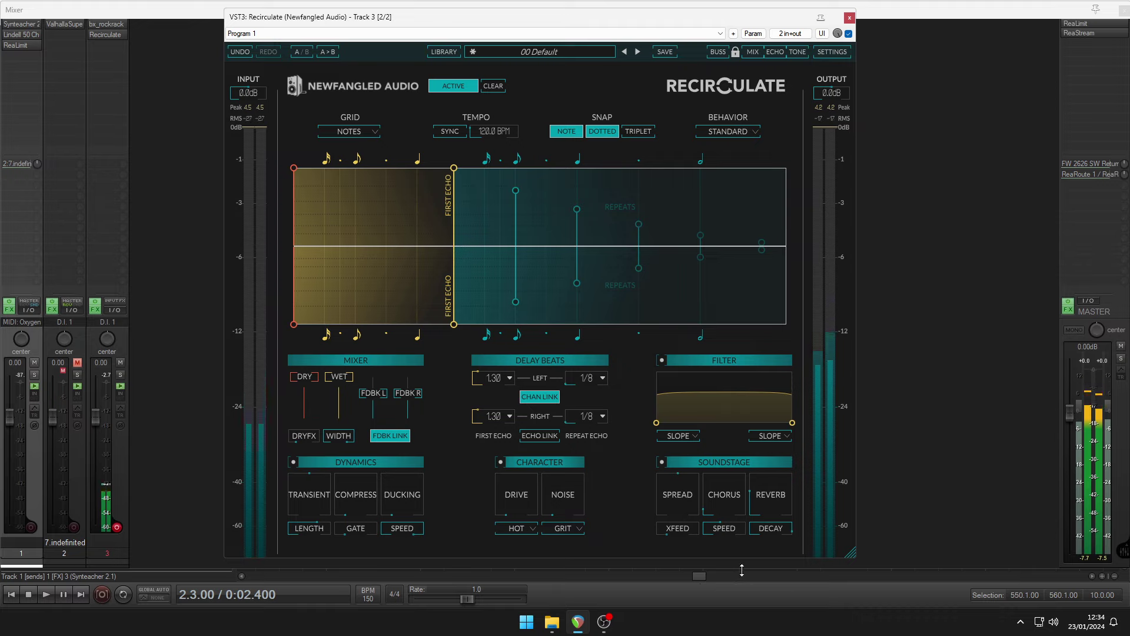
mouse_move(769, 515)
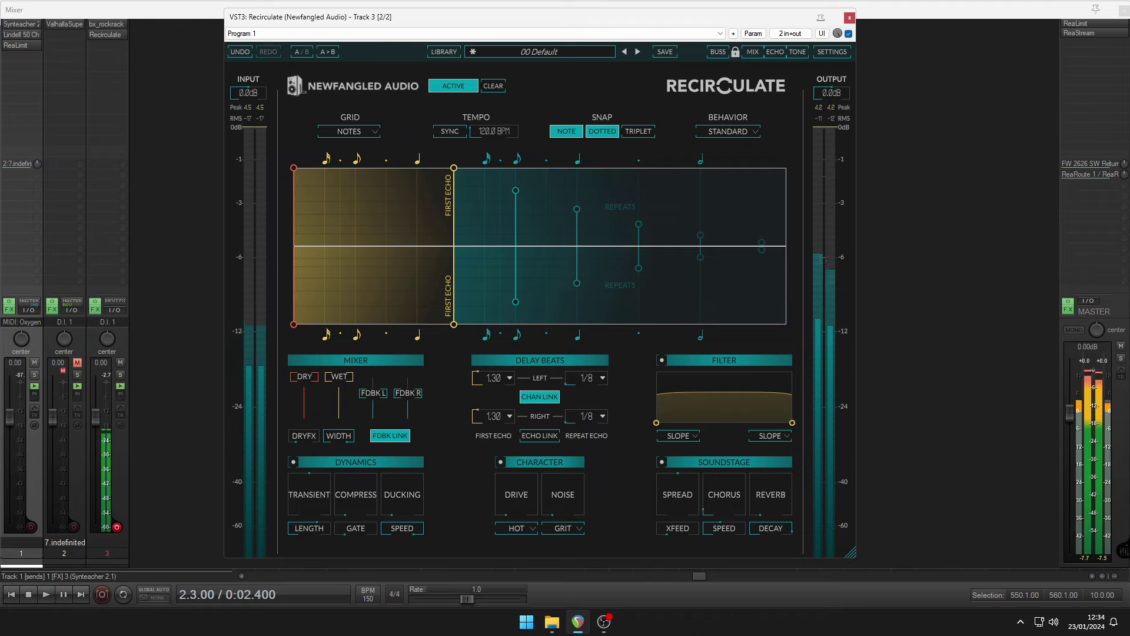
Step: Raise the Character noise and audition the Grime and Bit noise types, ending on Hiss
mouse_move(569, 491)
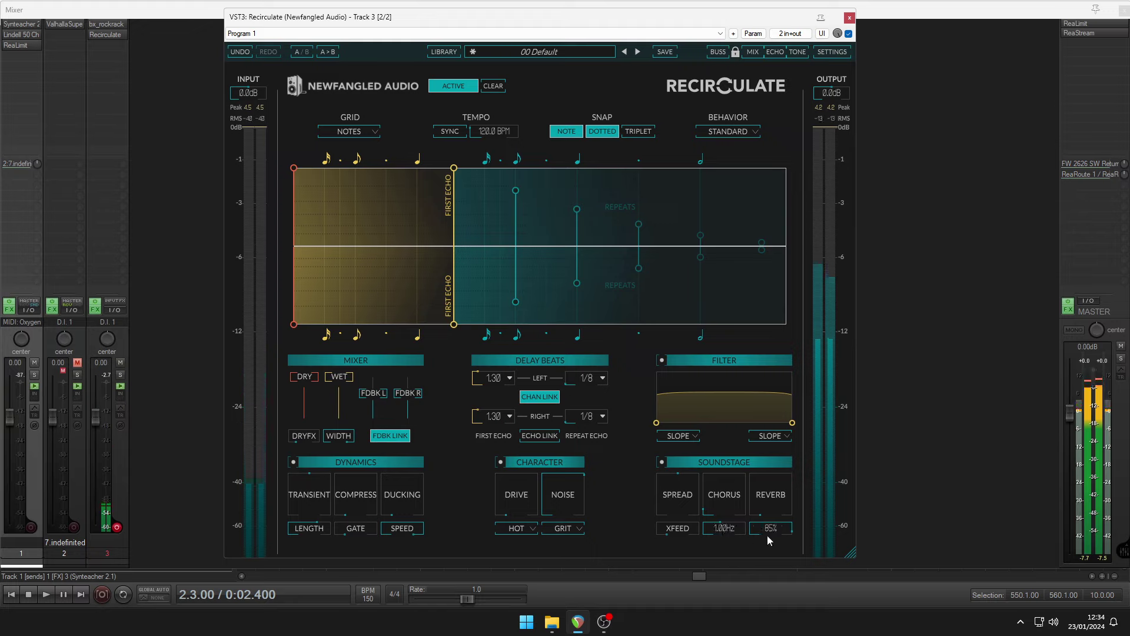
left_click(567, 530)
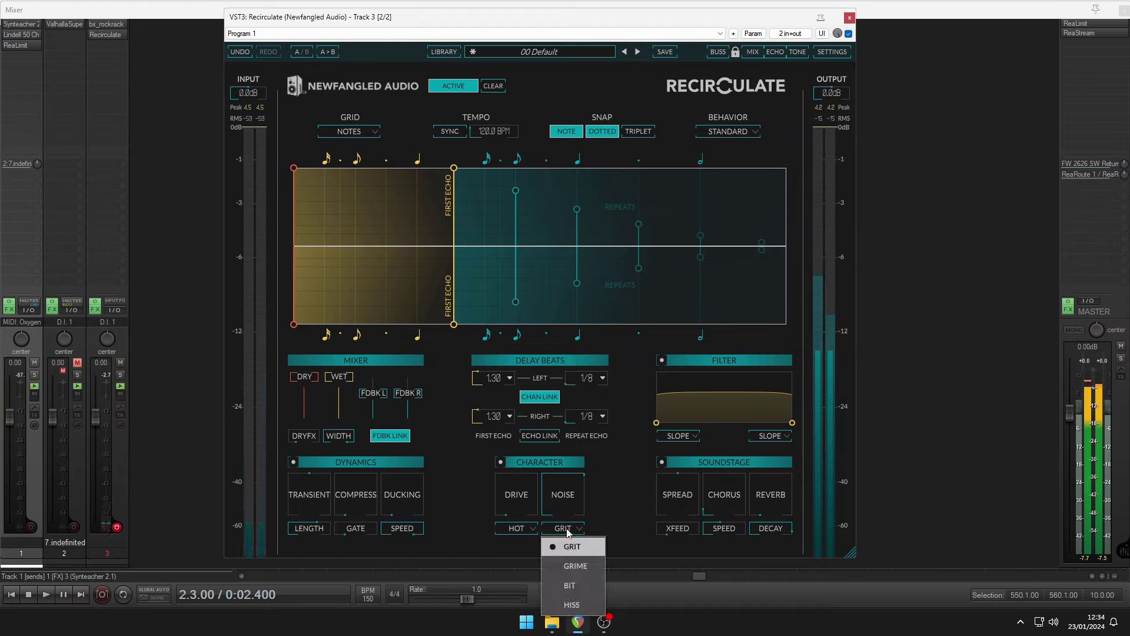
left_click(573, 564)
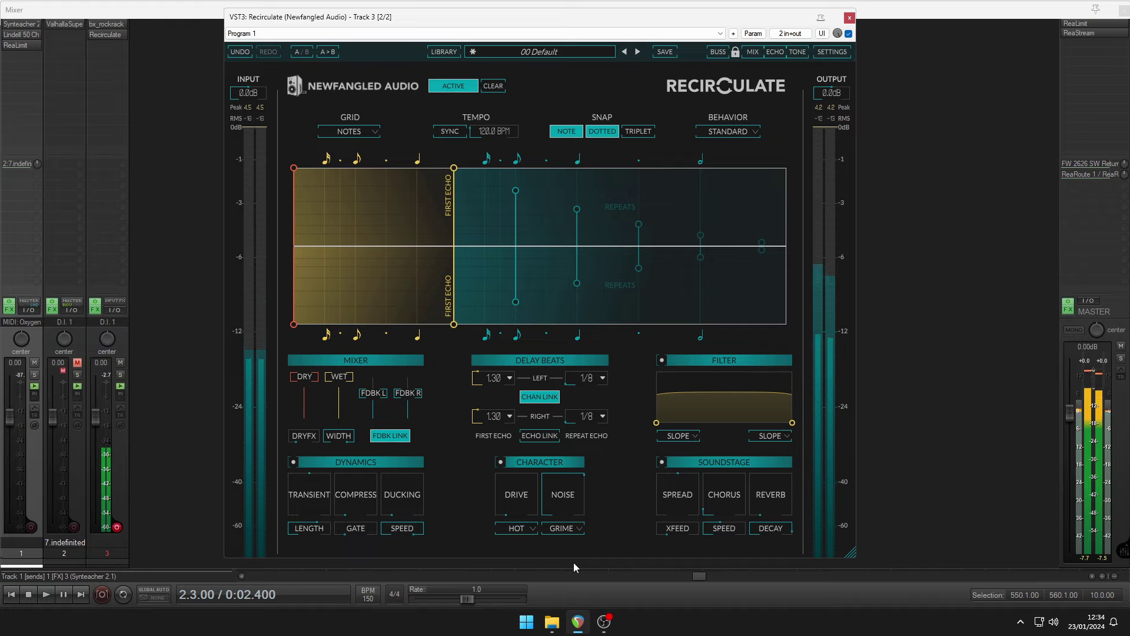
left_click(567, 529)
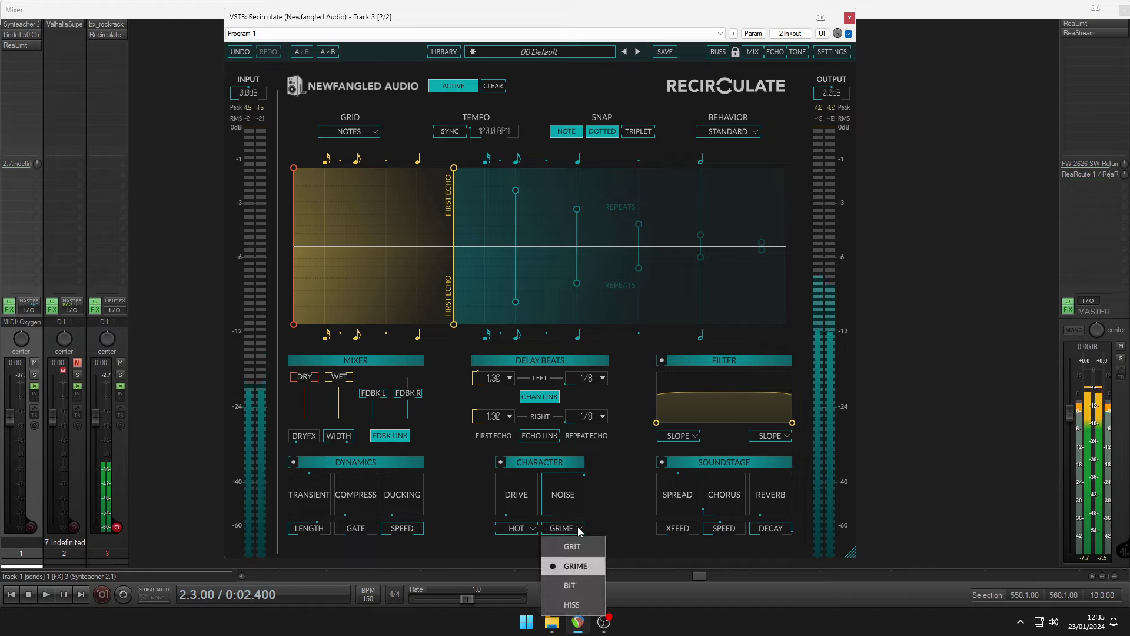
left_click(580, 585)
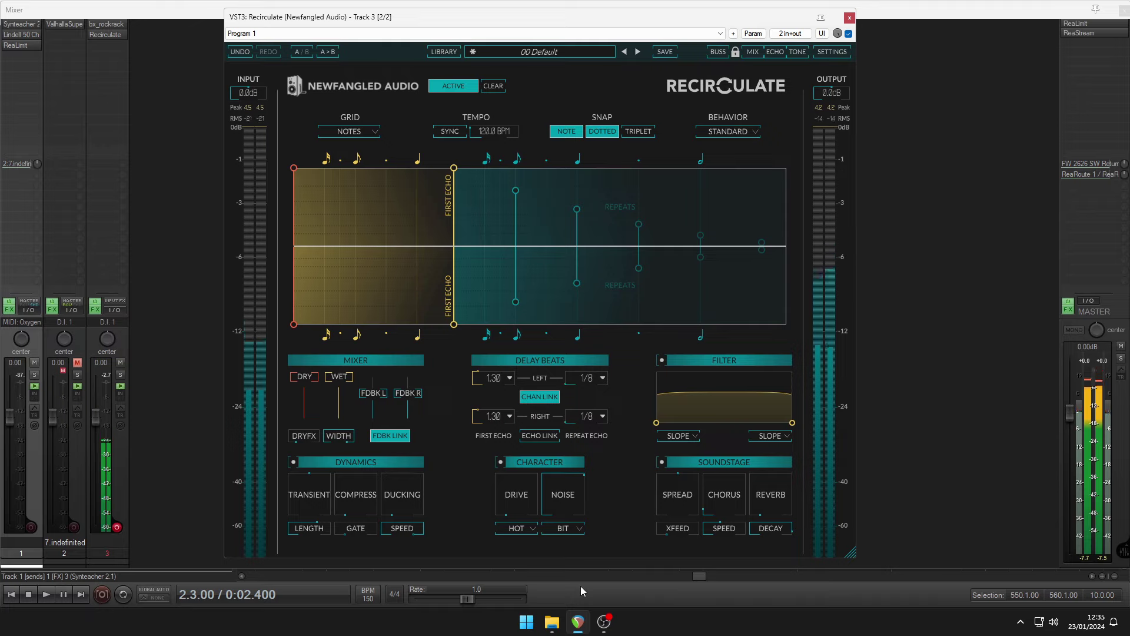
left_click(562, 528)
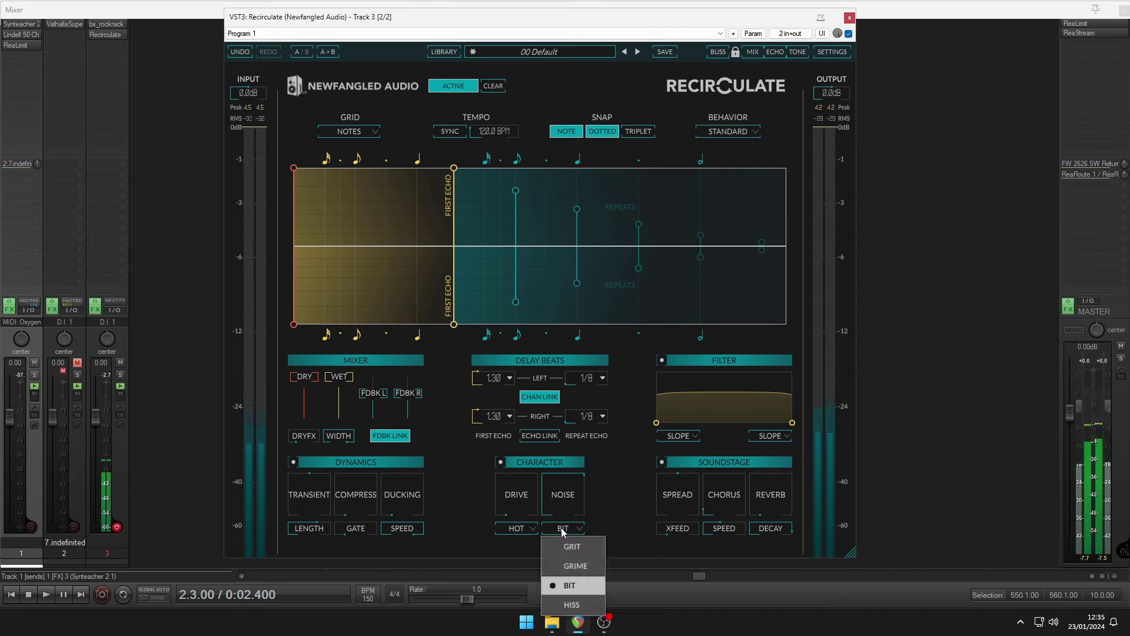
left_click(569, 606)
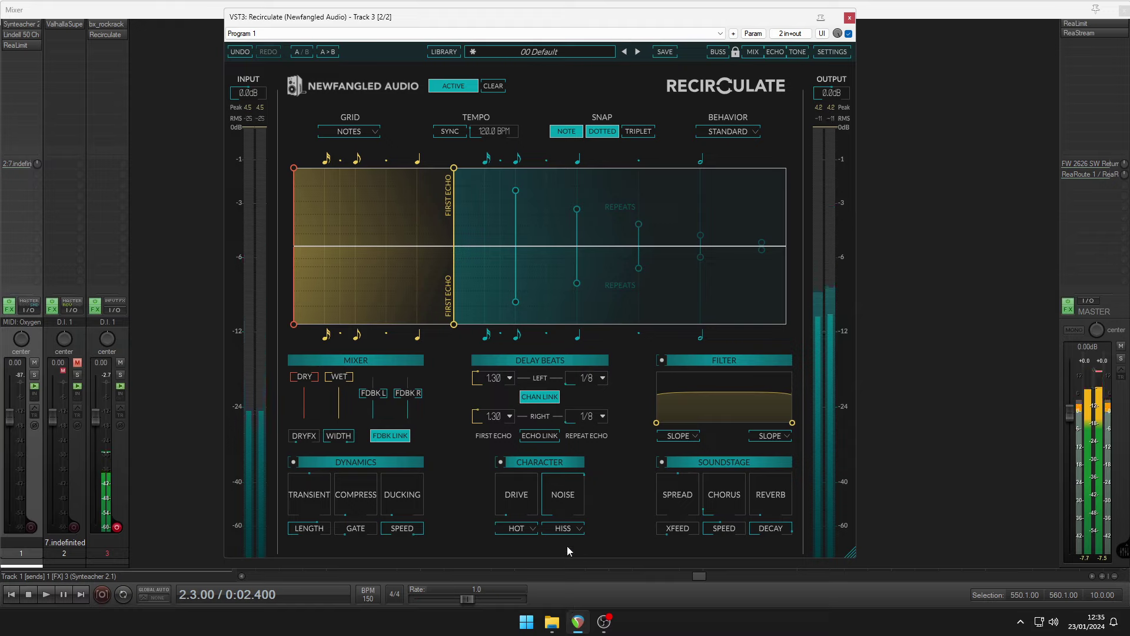
Step: Set the Character drive to 26 with the Dirty type, and lower the filter's high cut to about mid-spectrum
mouse_move(571, 510)
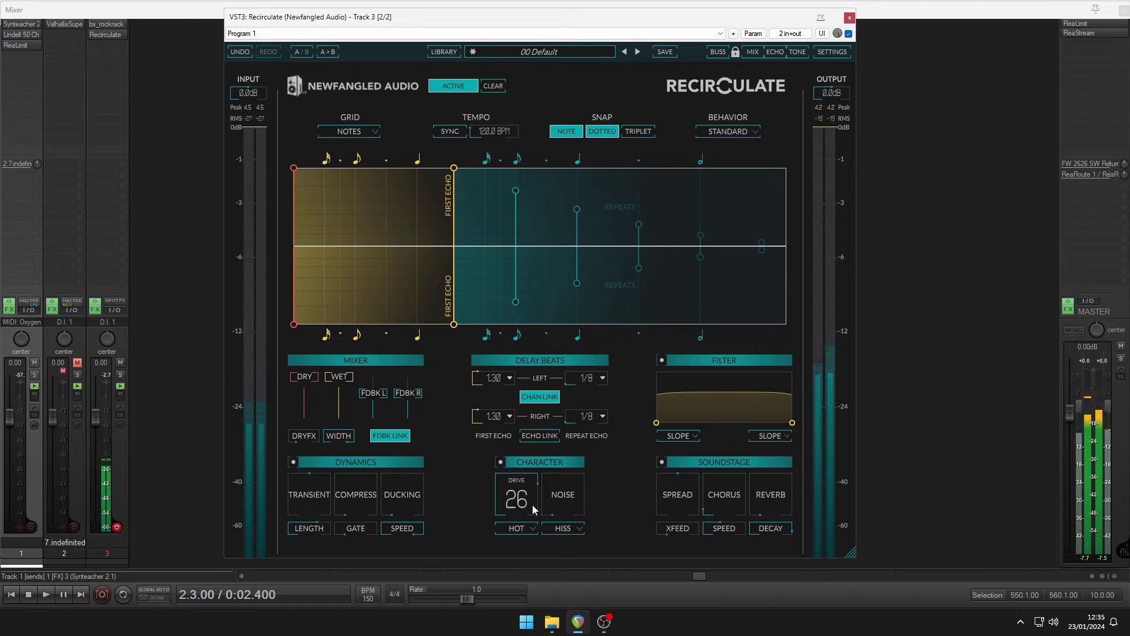
left_click(530, 528)
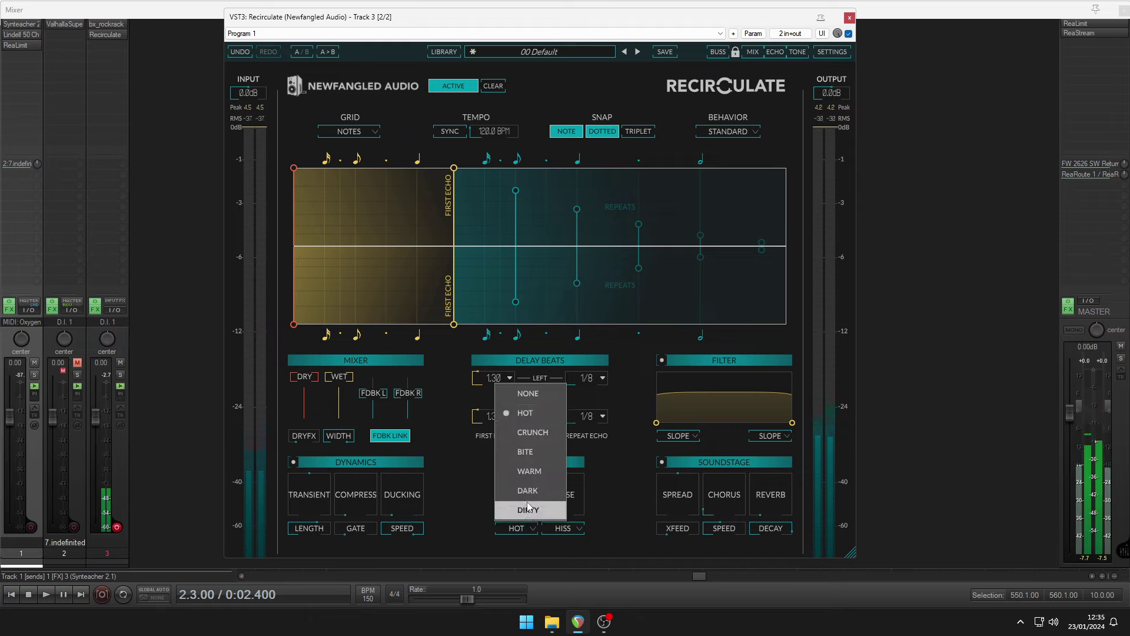
key("Escape")
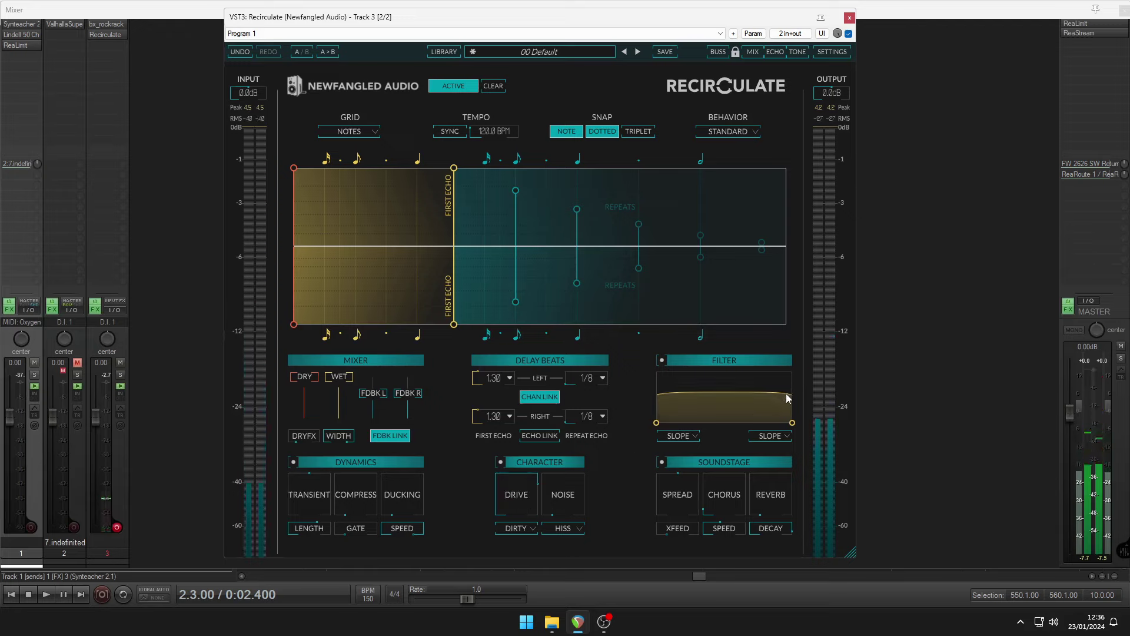
left_click_drag(791, 421, 716, 414)
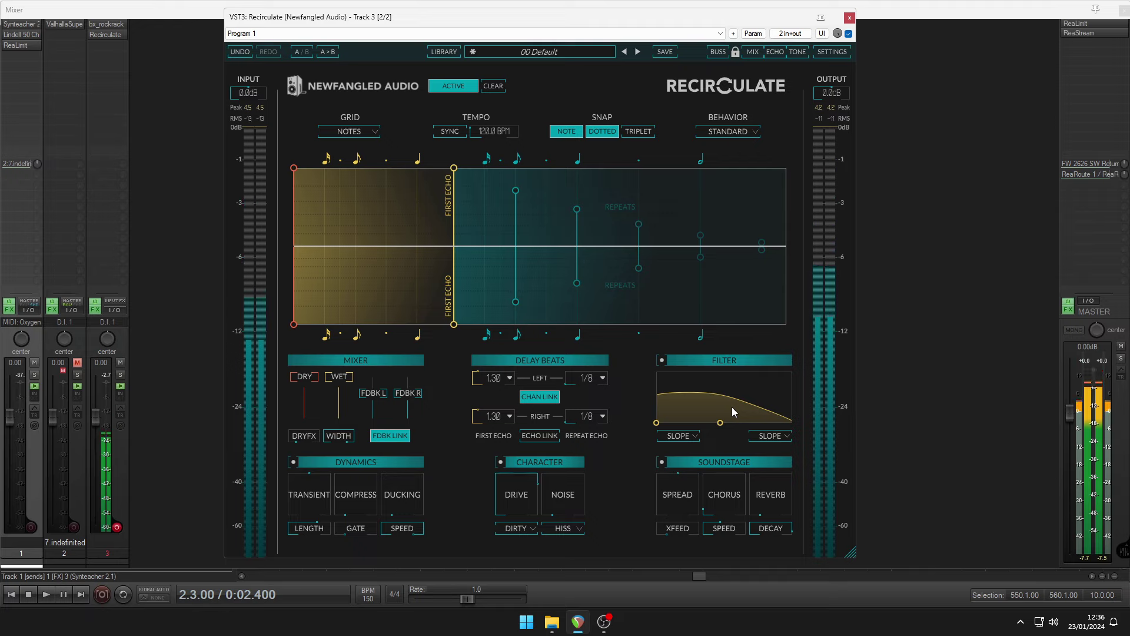
Step: Switch the drive type to Dark and raise the drive amount to 35
mouse_move(656, 501)
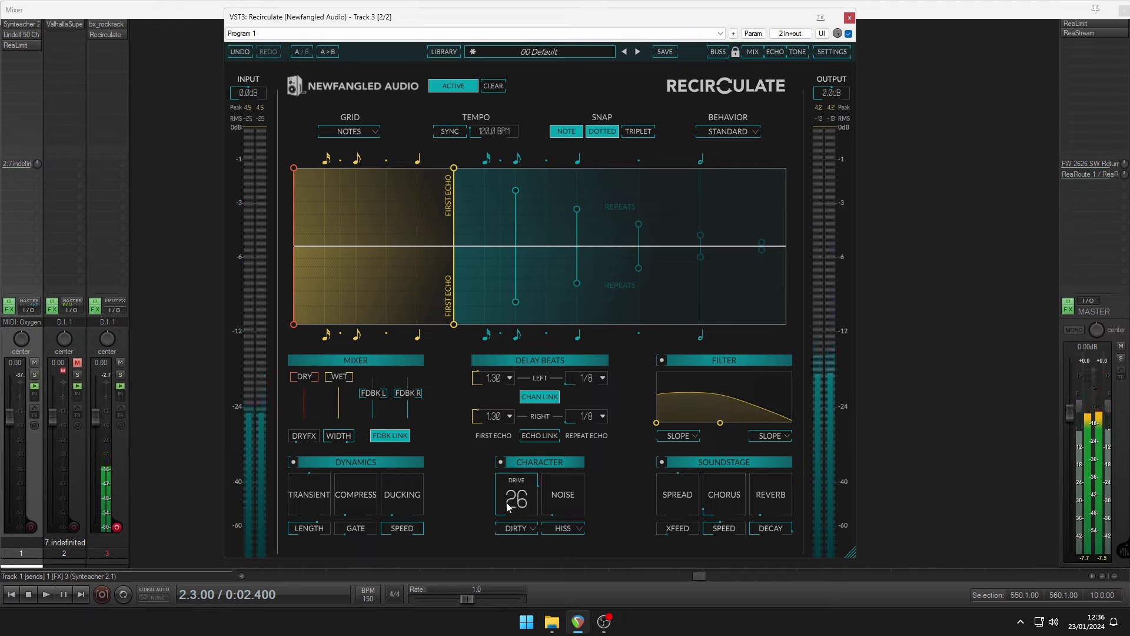
left_click(516, 529)
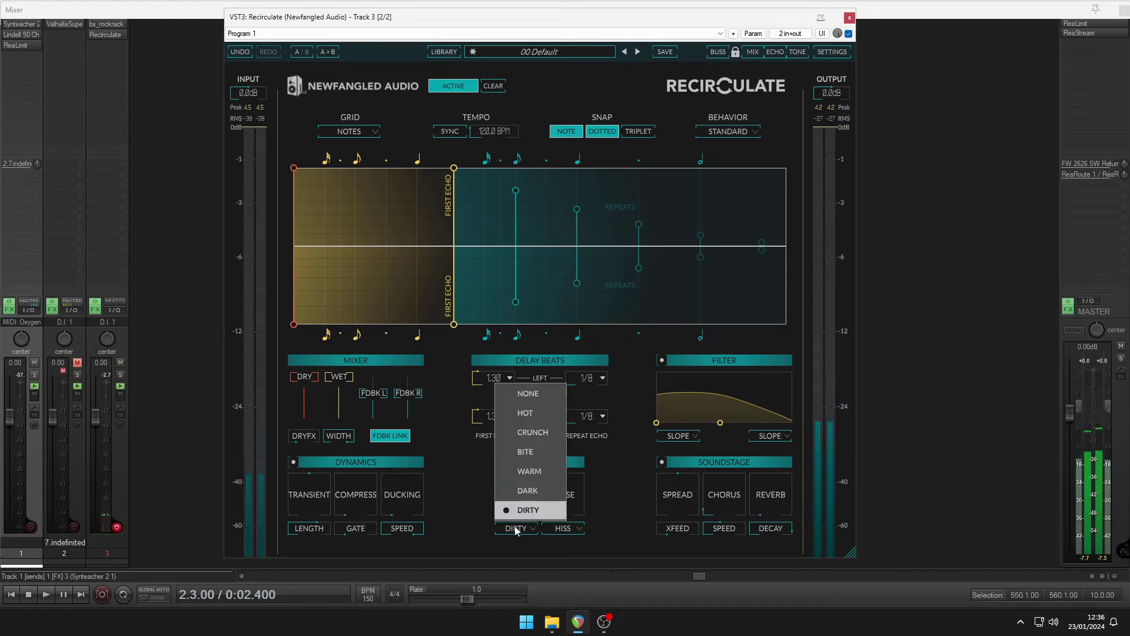
left_click(527, 491)
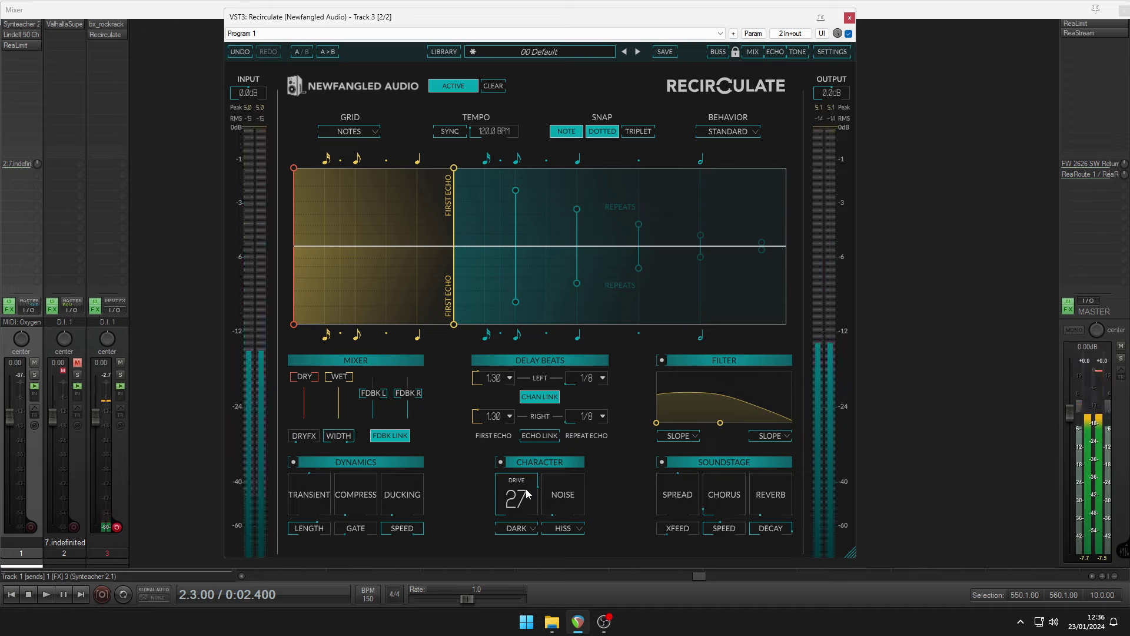
left_click_drag(527, 495, 532, 450)
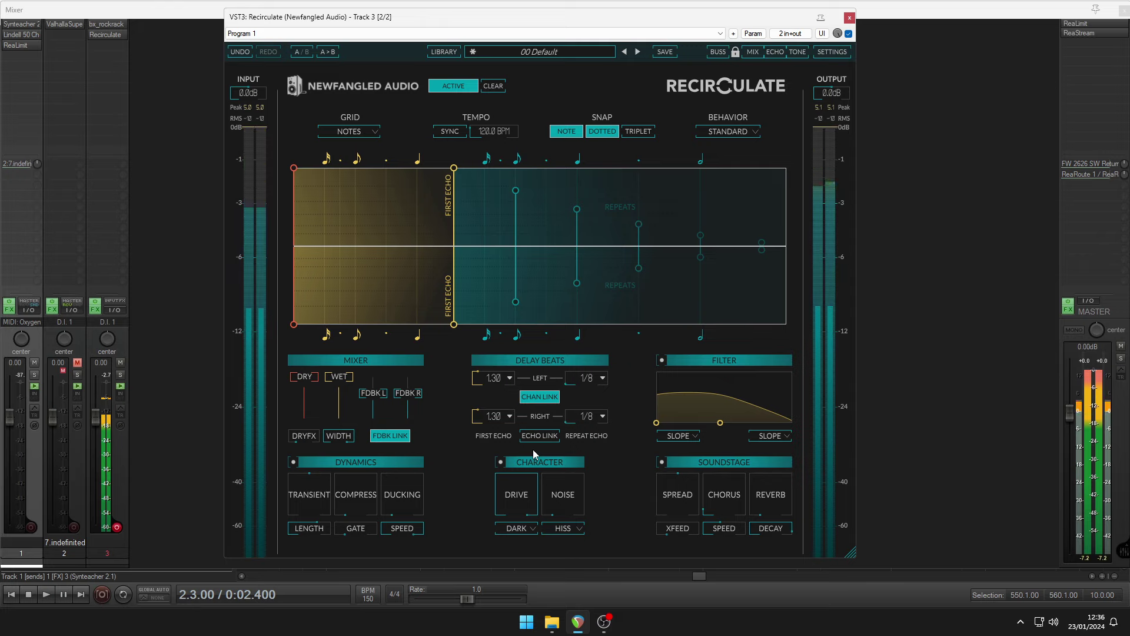
Step: Audition the Warm drive type and change it to Bite
left_click(531, 529)
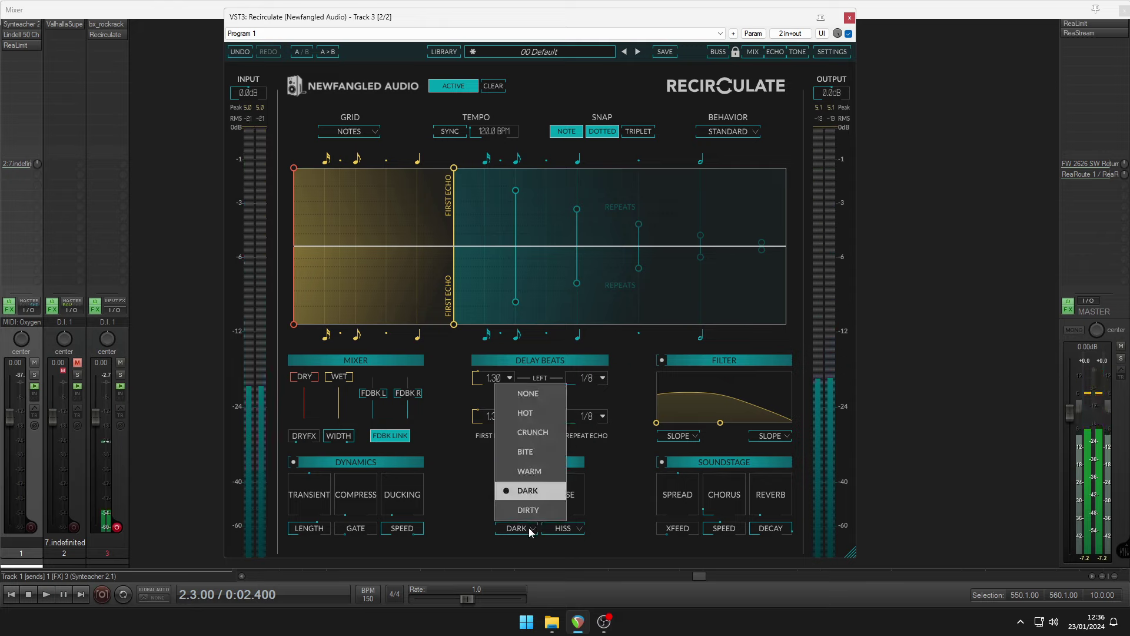
left_click(538, 471)
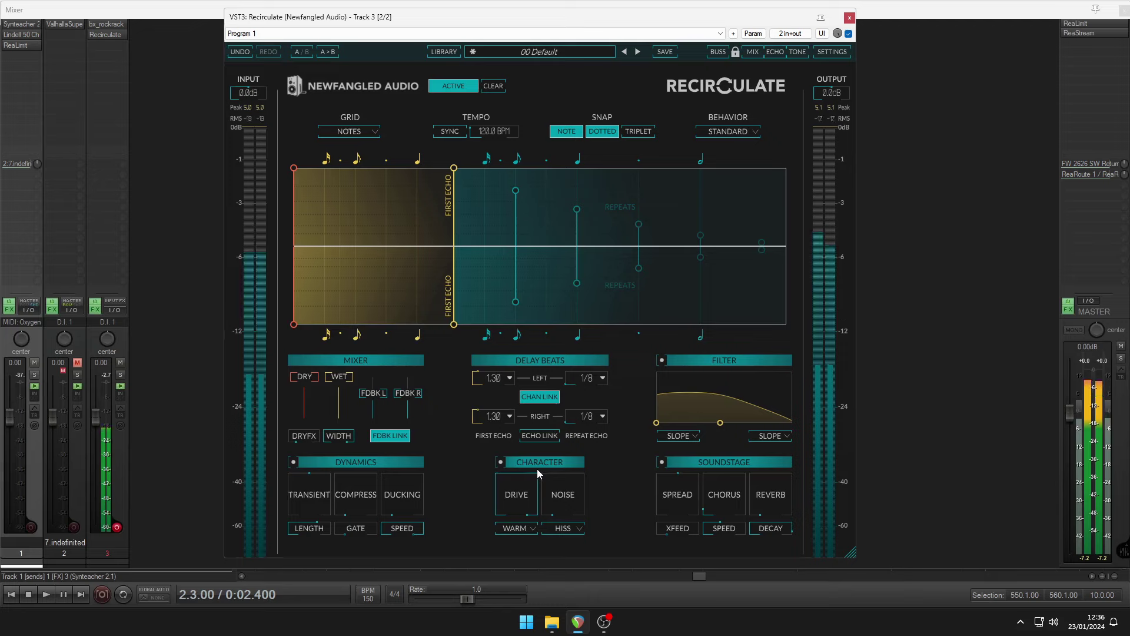
mouse_move(503, 512)
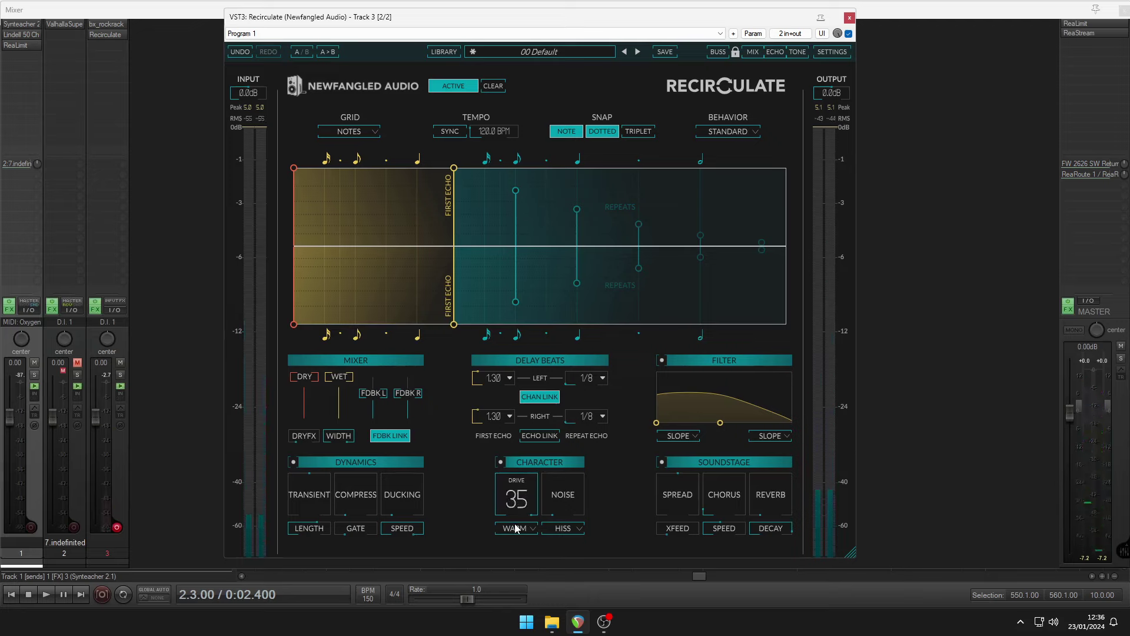
left_click(516, 528)
left_click(521, 452)
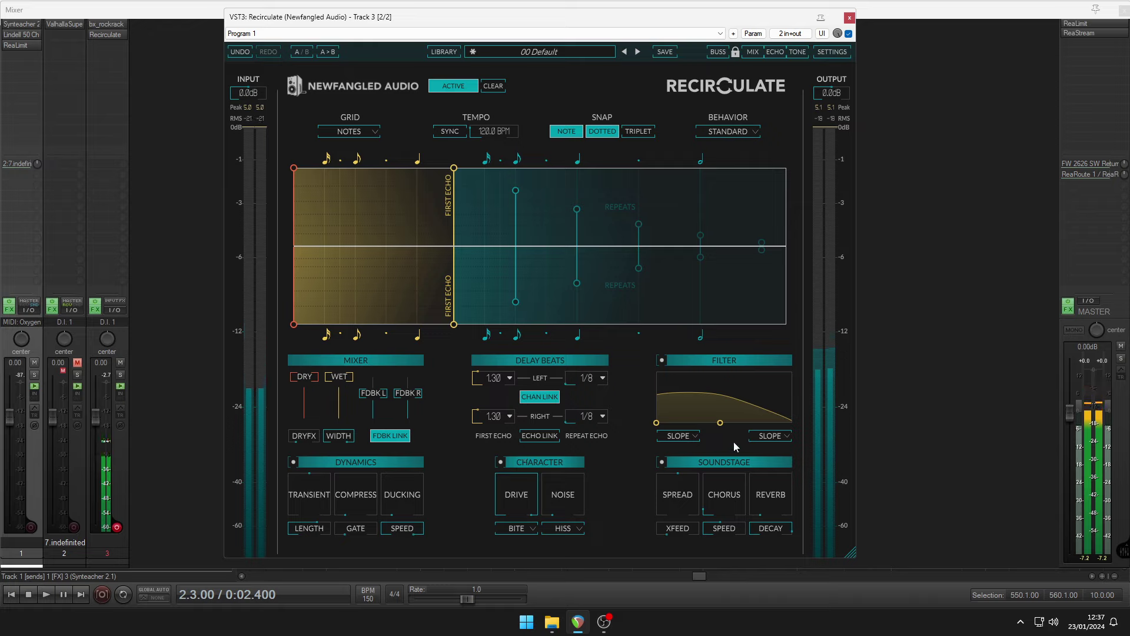
Step: Change the filter's high-cut shape to Reso and move its point higher in frequency with a strong resonant peak
left_click(774, 436)
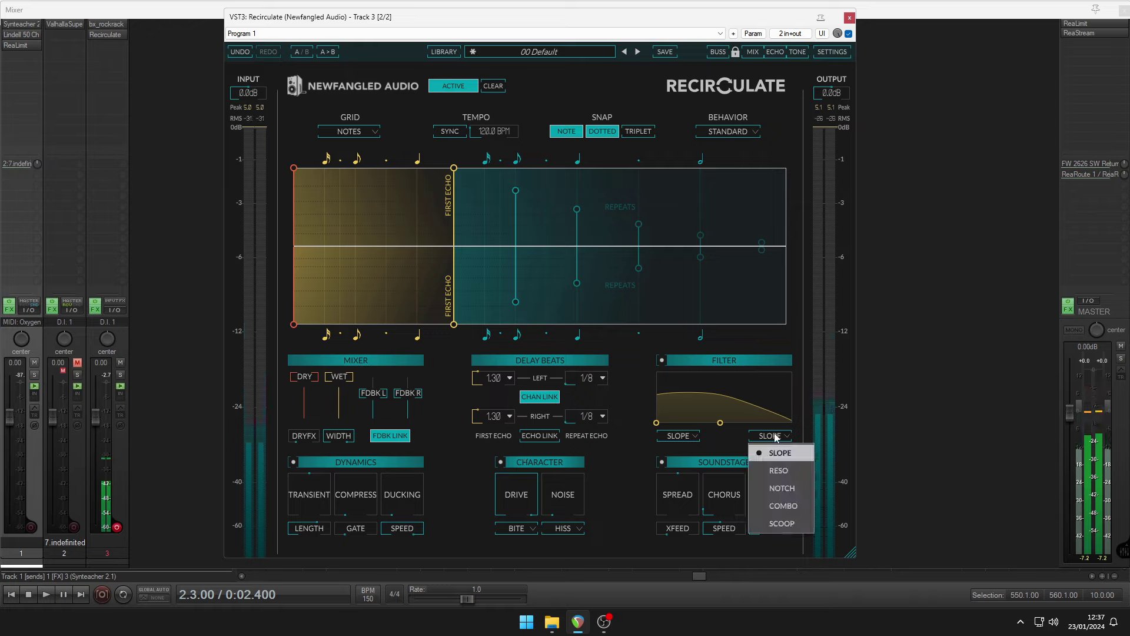
left_click(779, 470)
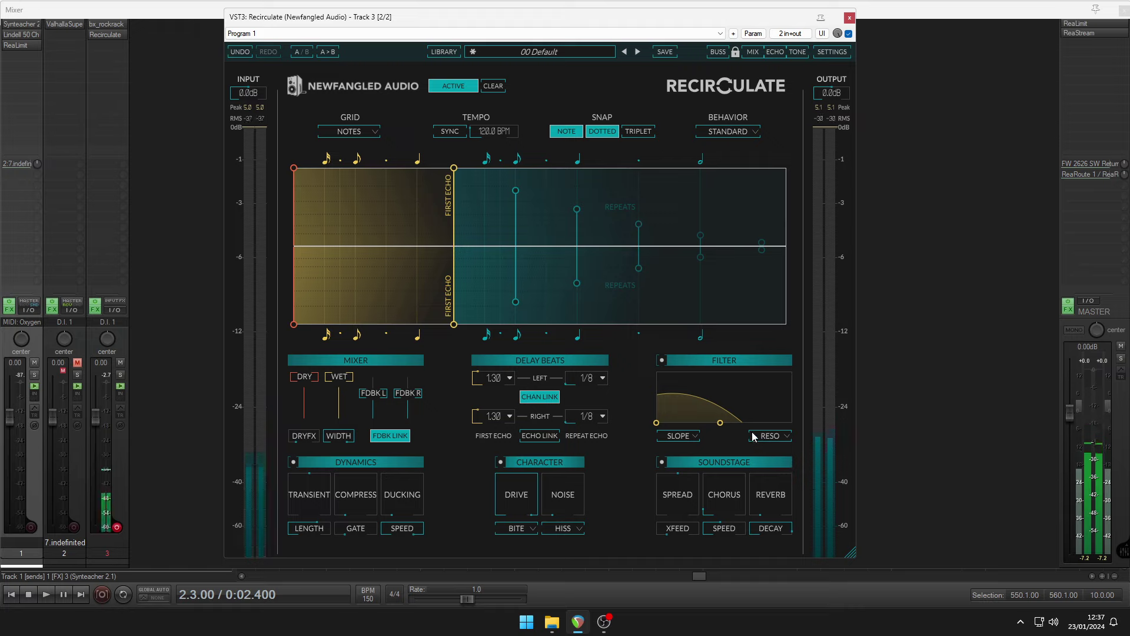
left_click_drag(720, 423, 747, 383)
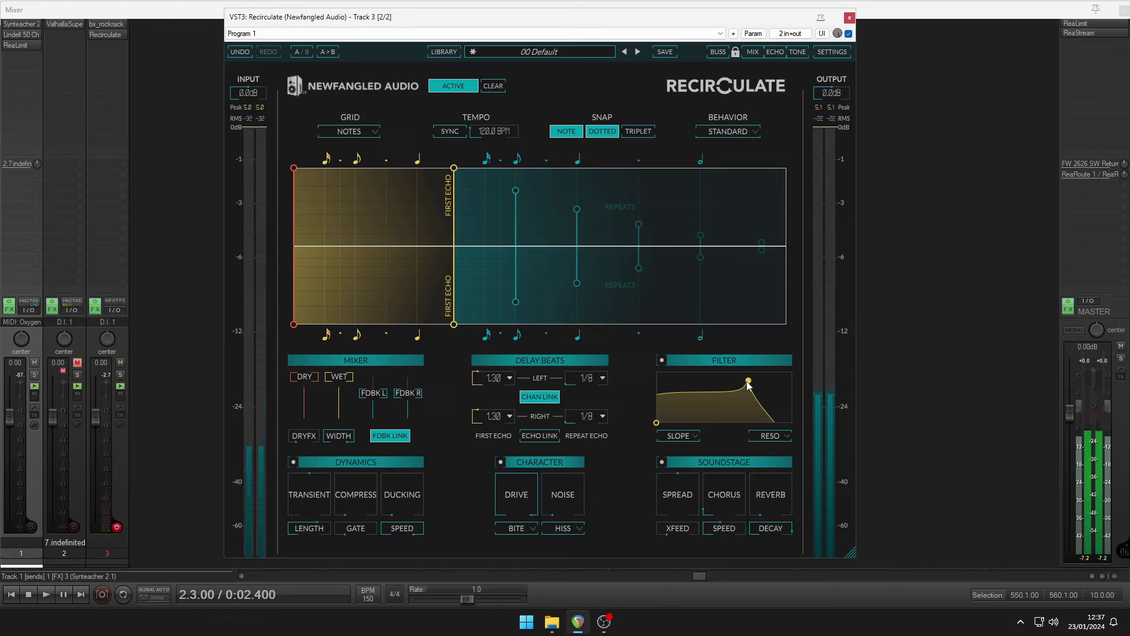
Step: Lower the filter's resonant high-cut point to just below mid-spectrum and raise the low-cut point to about a third of the range
left_click_drag(748, 381, 710, 383)
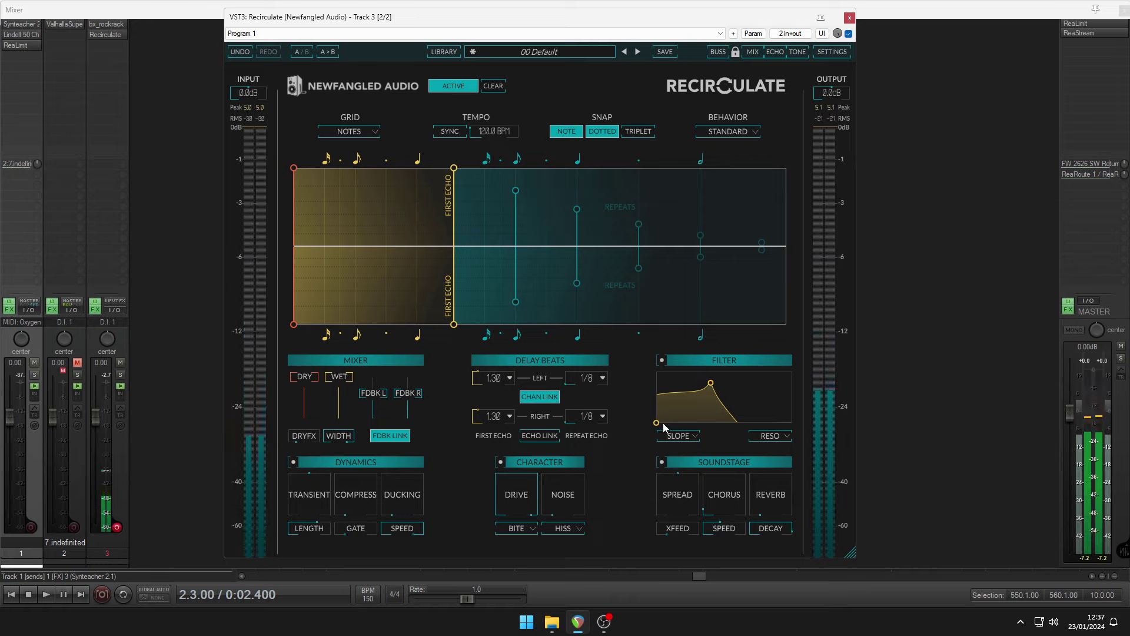
left_click_drag(692, 420, 702, 425)
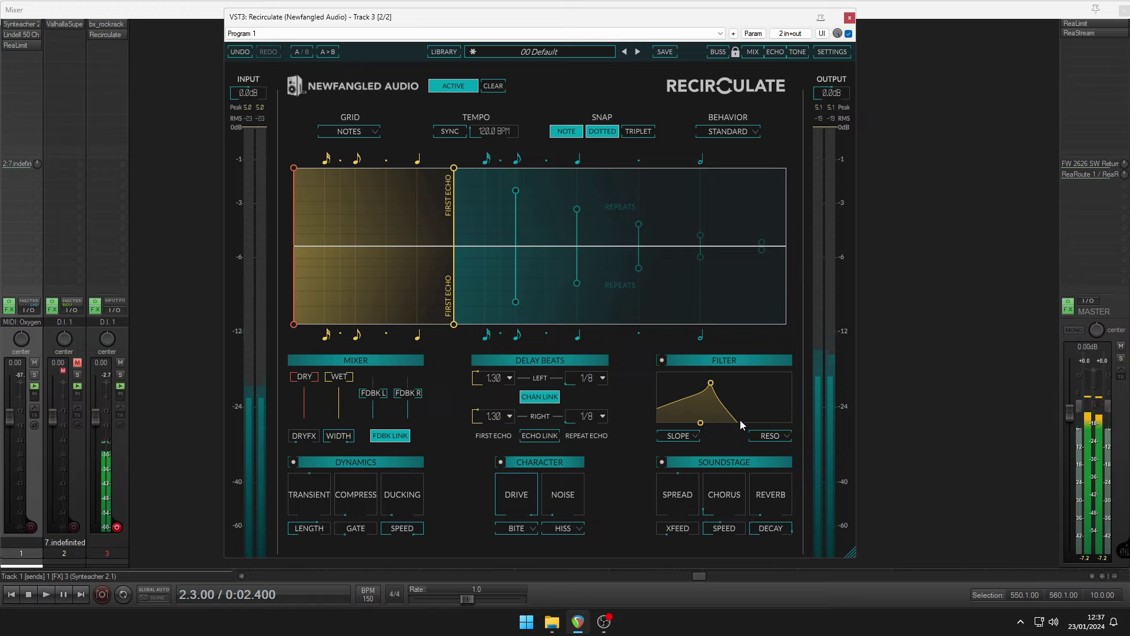
Step: Change the filter's high-cut shape to Slope and open the filter, with high cut at the highest and low cut at the lowest frequency
left_click(767, 435)
left_click(770, 451)
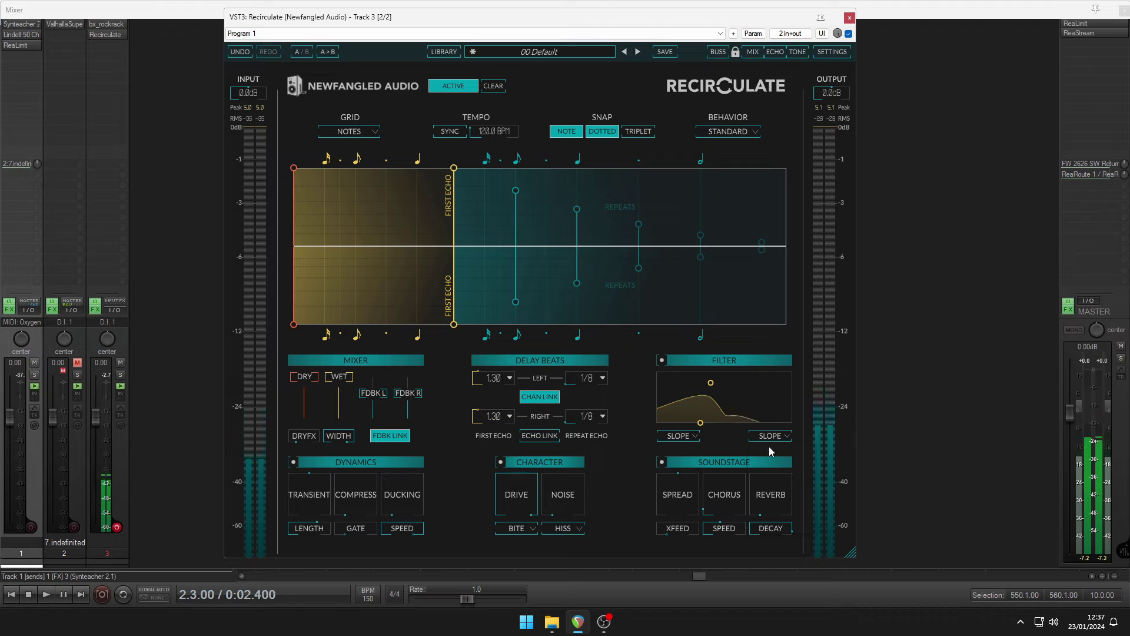
left_click_drag(712, 388, 802, 359)
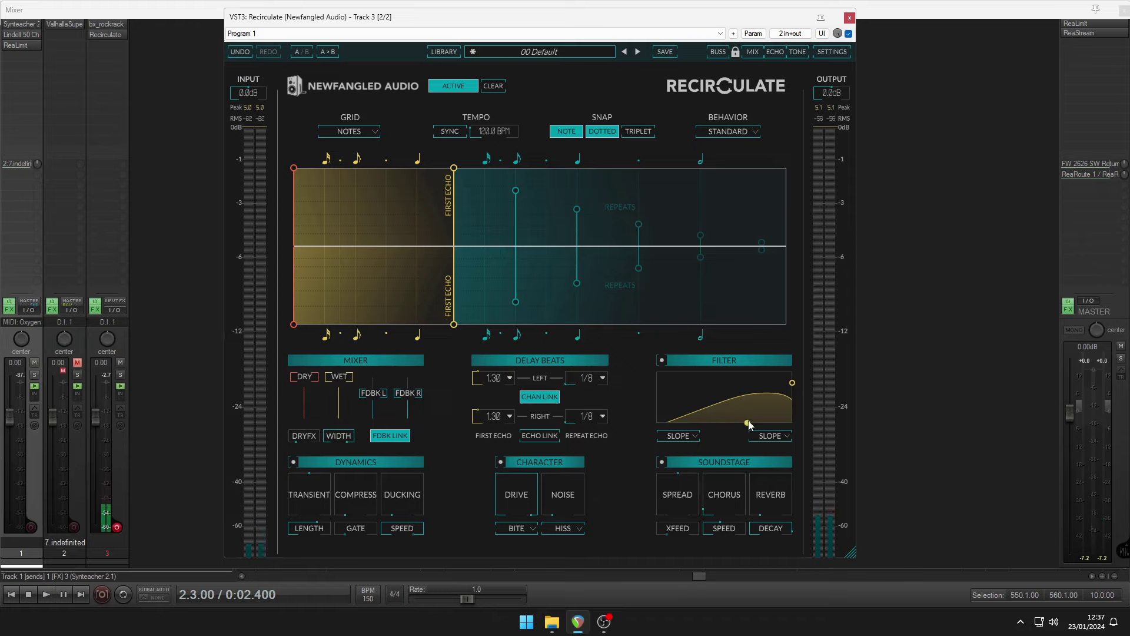
left_click_drag(748, 422, 645, 414)
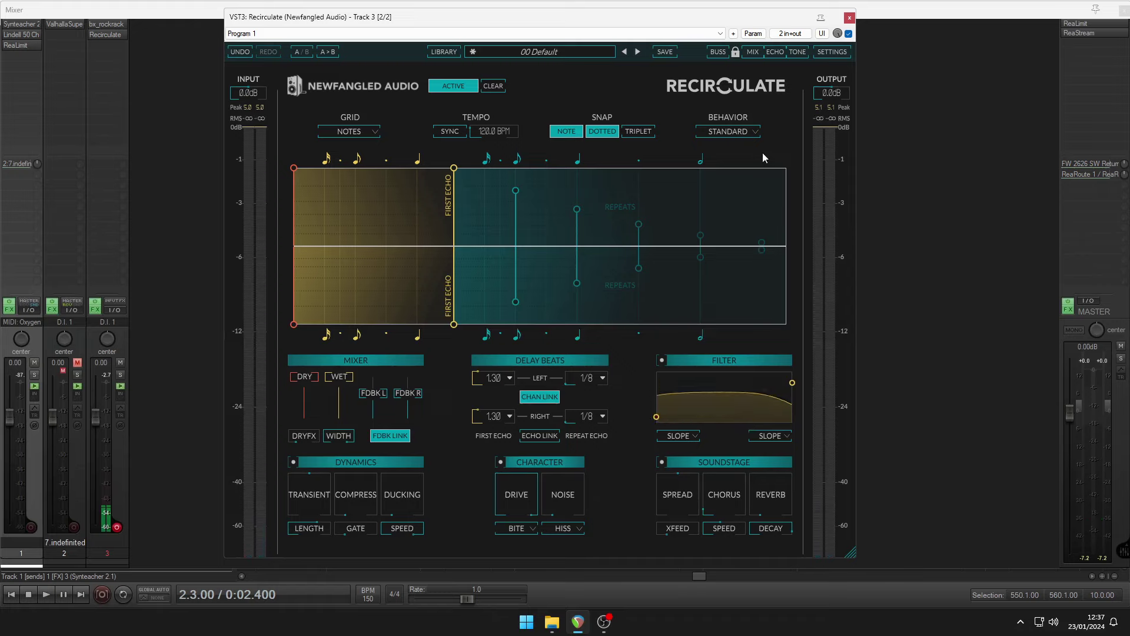
Step: Audition the Pitch Warp delay behavior and change it to Granular
left_click(755, 132)
left_click(746, 171)
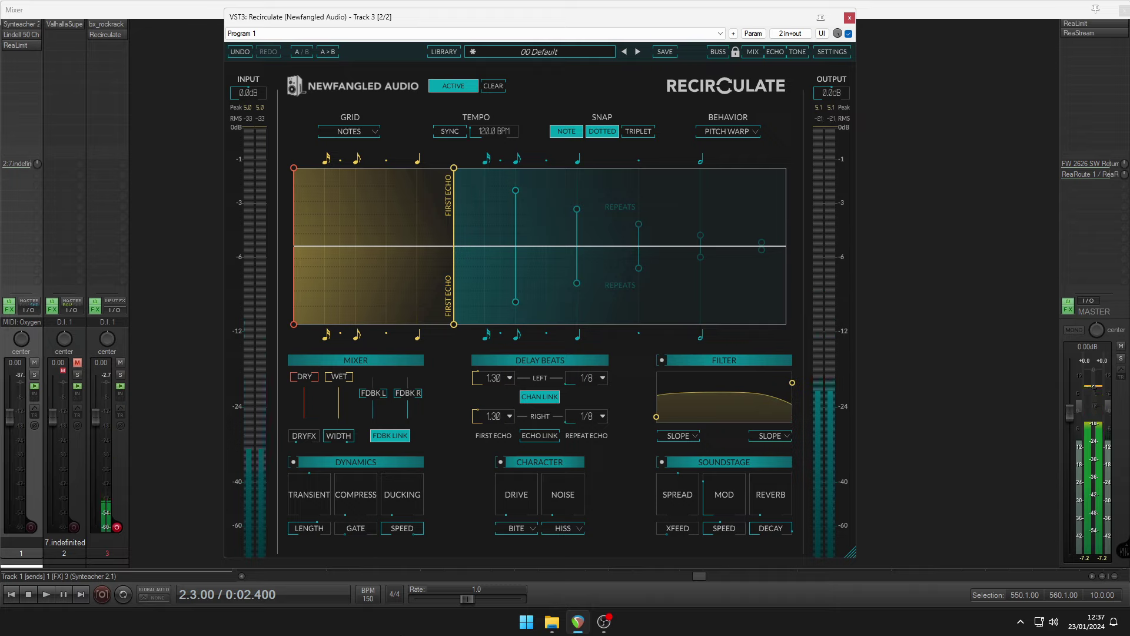
mouse_move(557, 508)
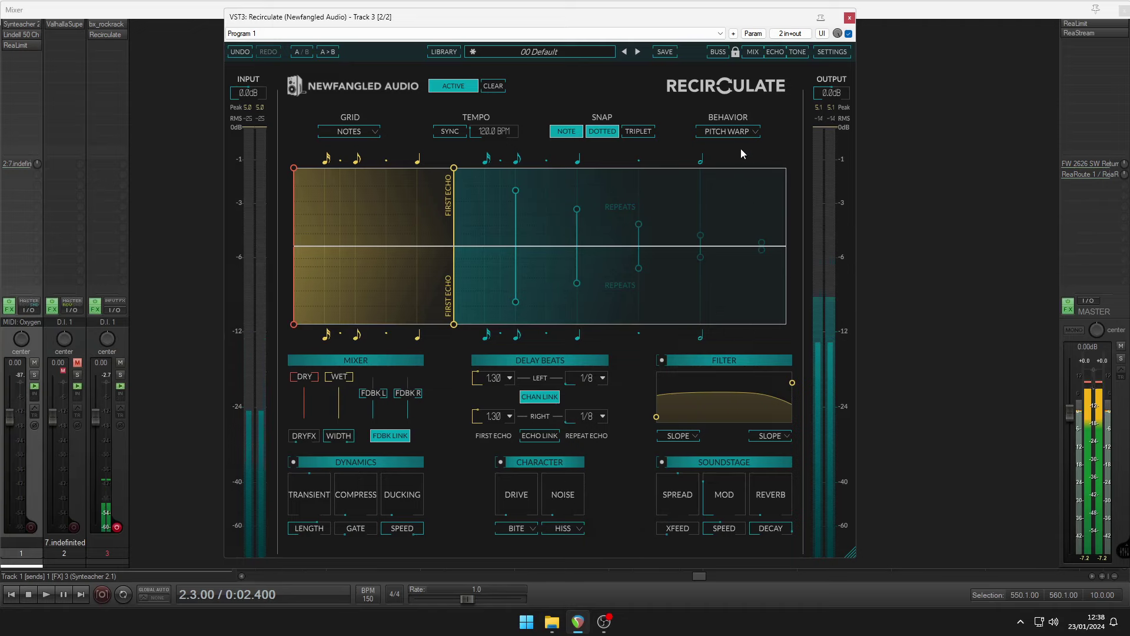
left_click(736, 132)
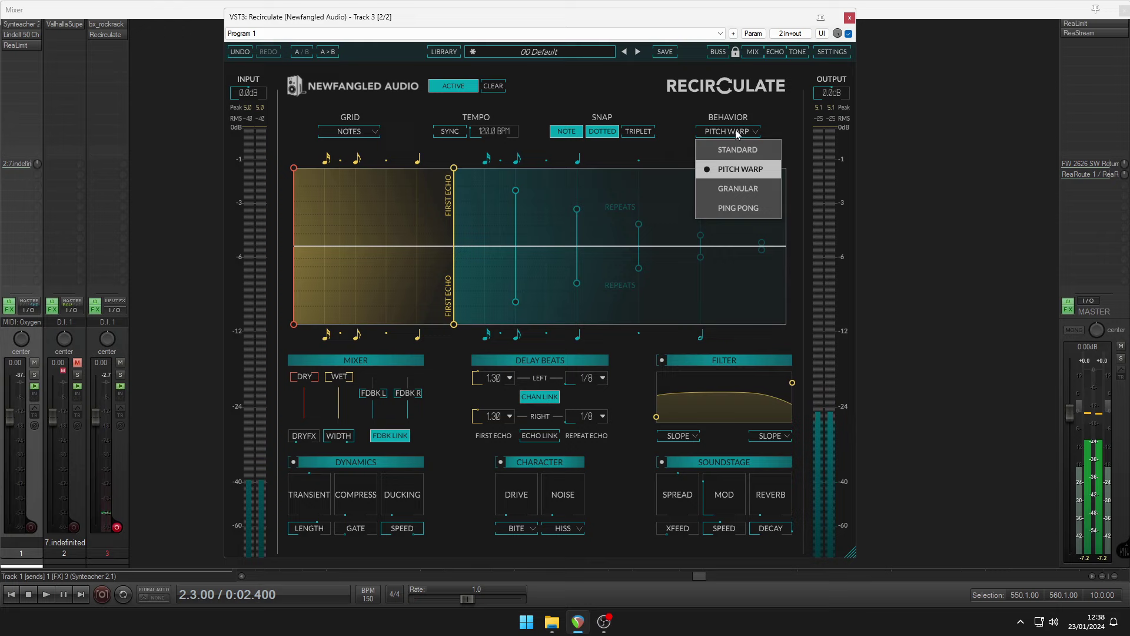
left_click(741, 188)
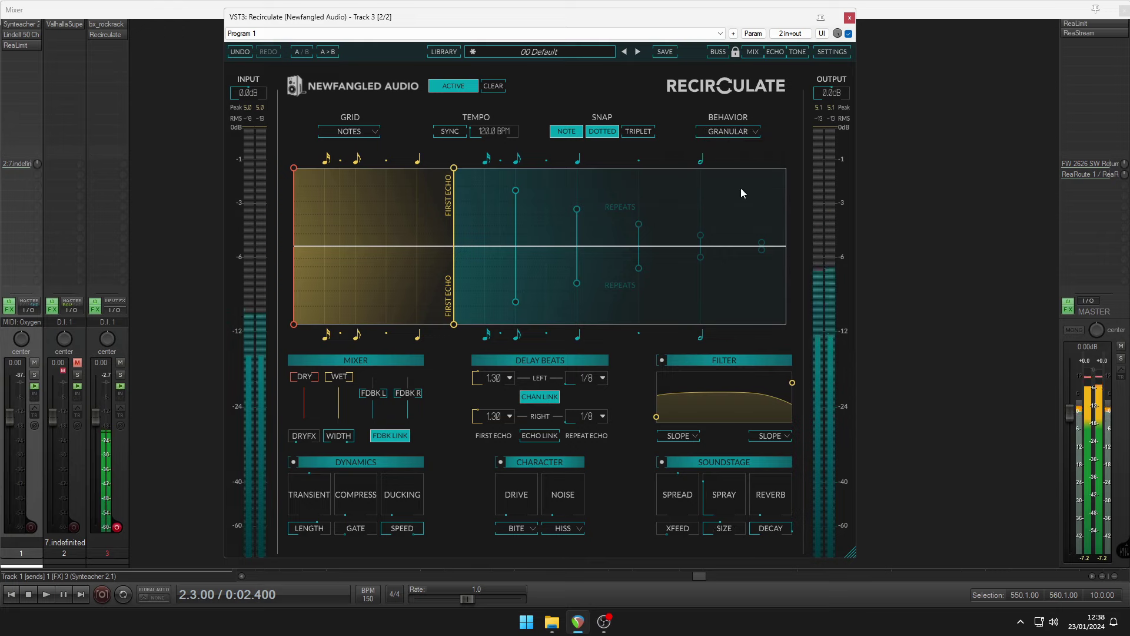
Step: Change the Character noise type to Grit and raise the Soundstage Spray amount
left_click(571, 528)
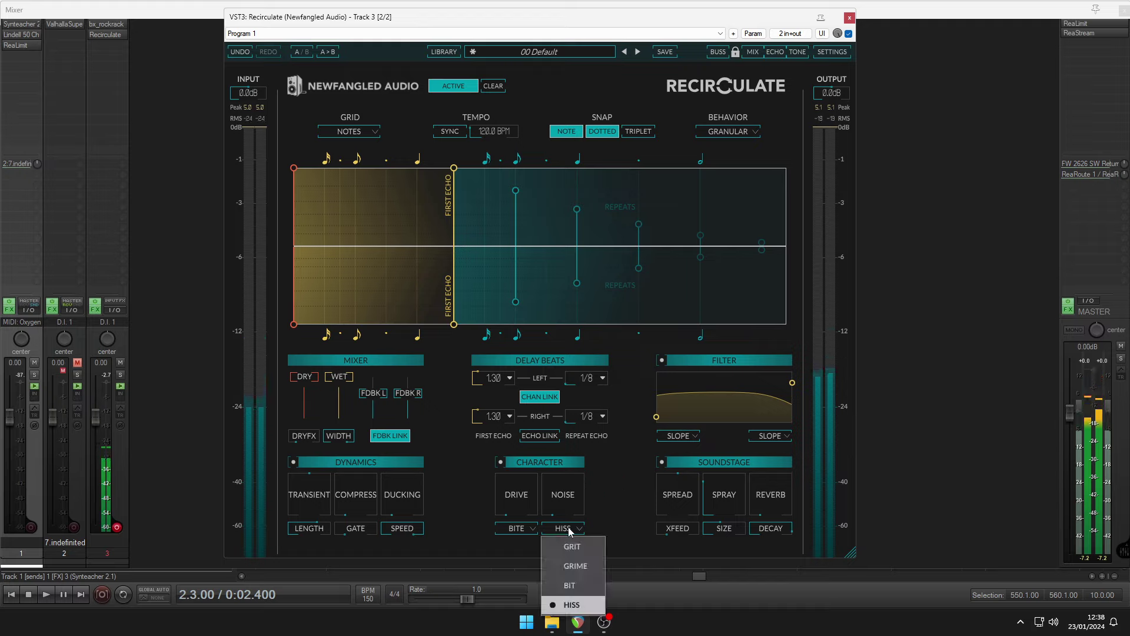
left_click(569, 529)
left_click(568, 531)
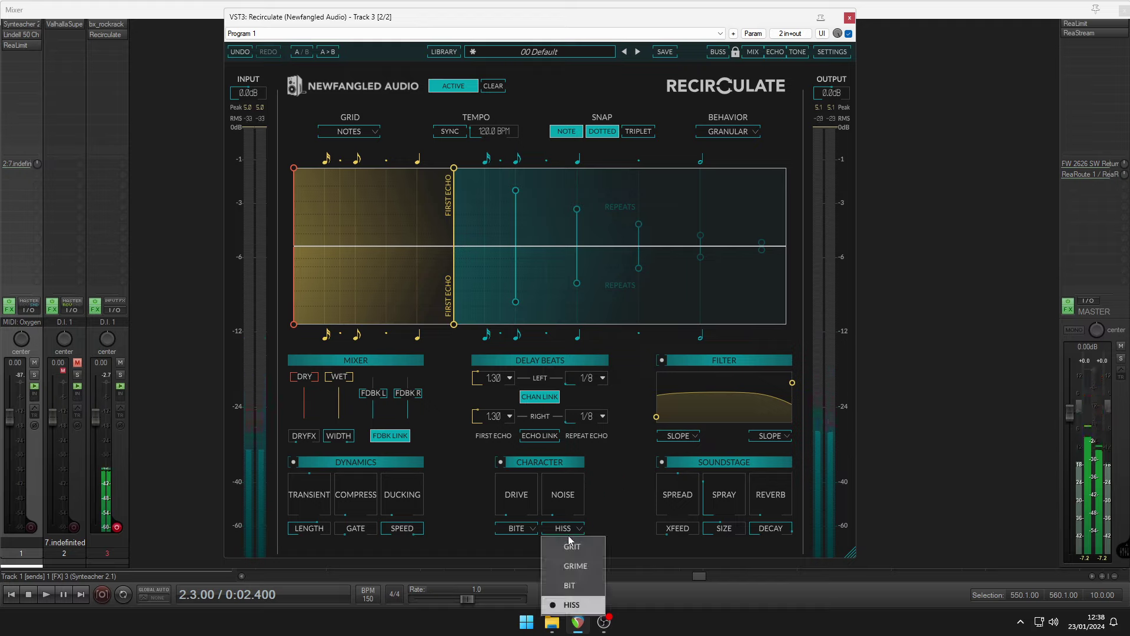
left_click(572, 546)
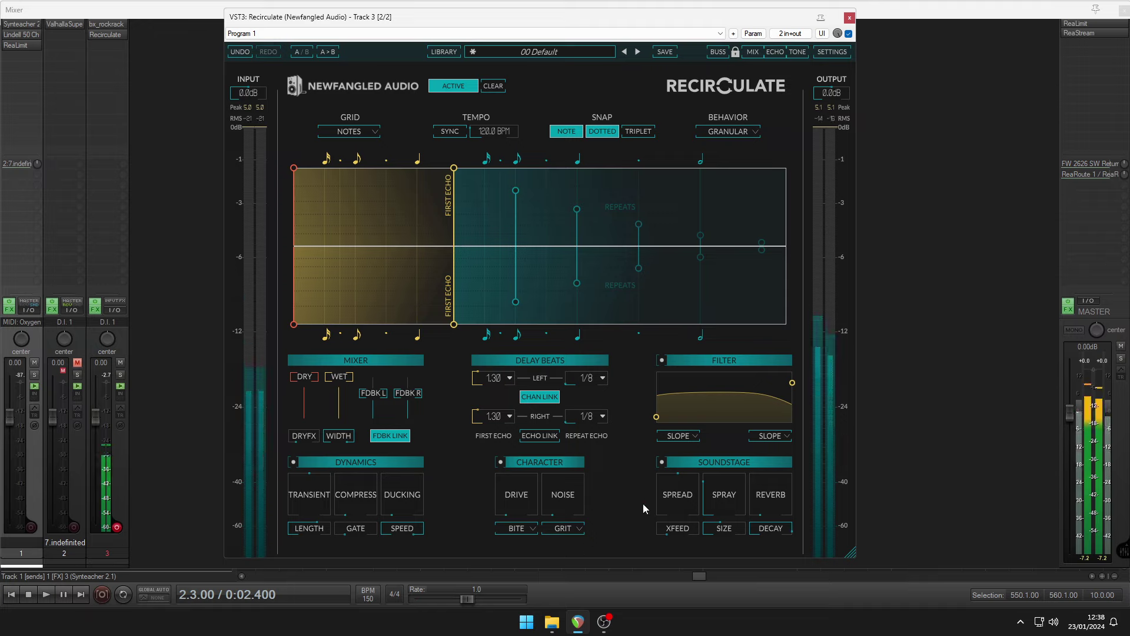
mouse_move(708, 510)
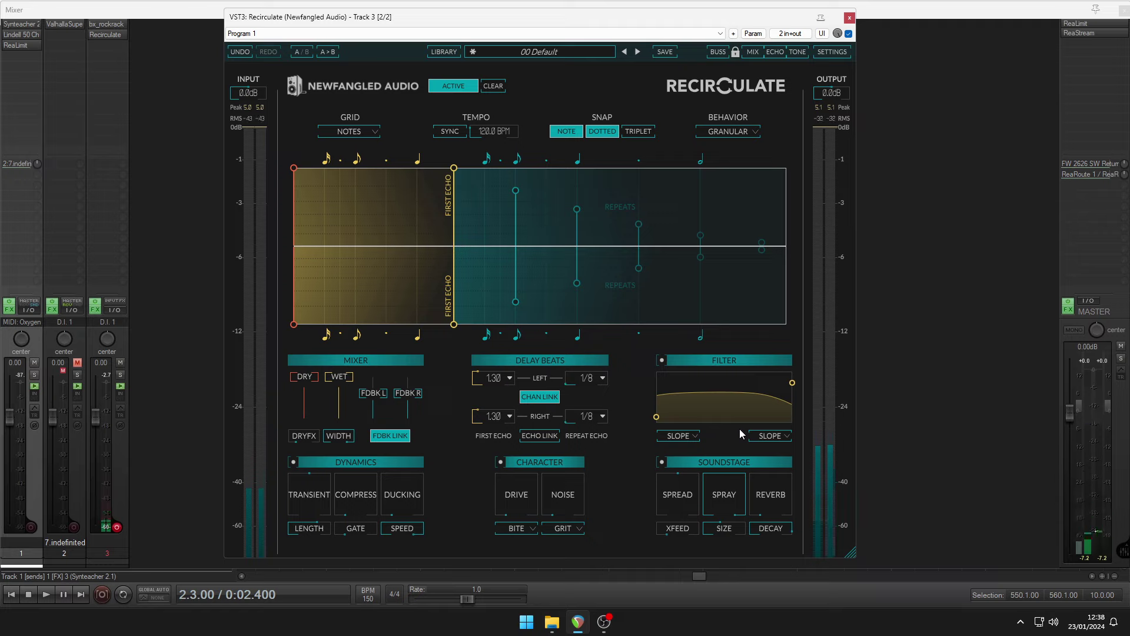
Step: Set the delay behavior to Ping Pong
left_click(744, 131)
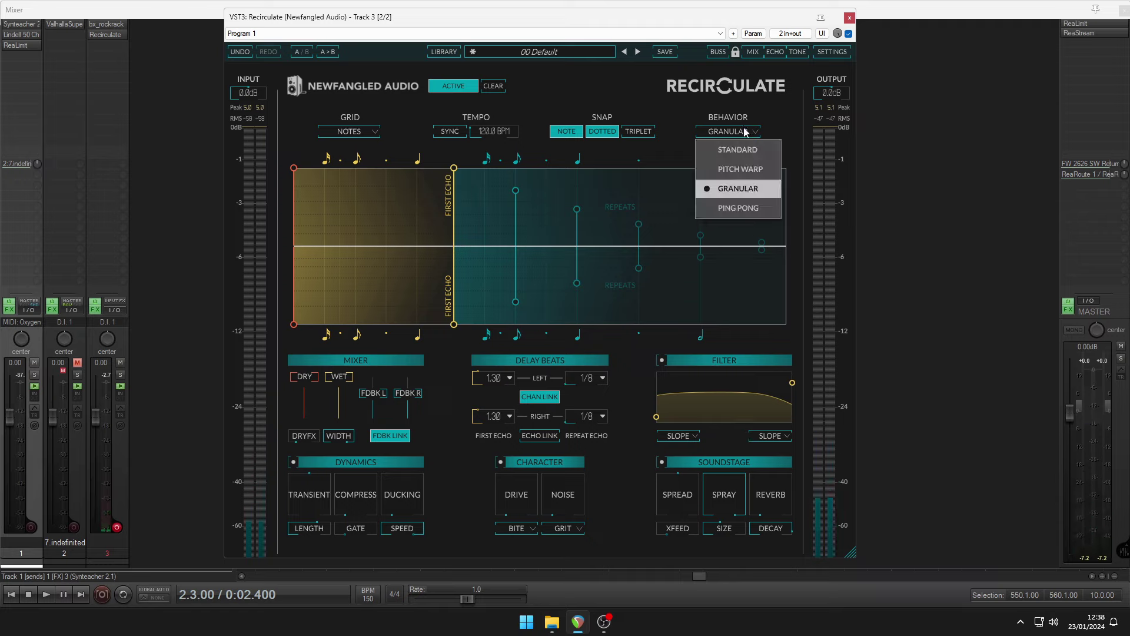
left_click(740, 208)
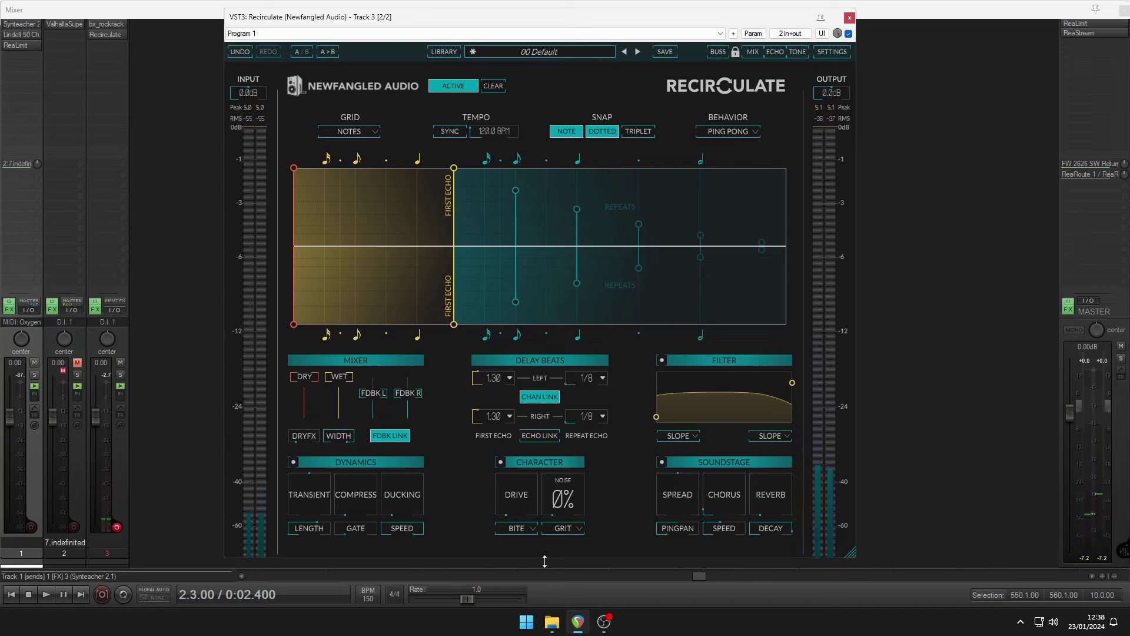
Step: Load the Clean Rythmic Digital preset from the Echo category and enable its Character section
left_click(587, 51)
mouse_move(576, 94)
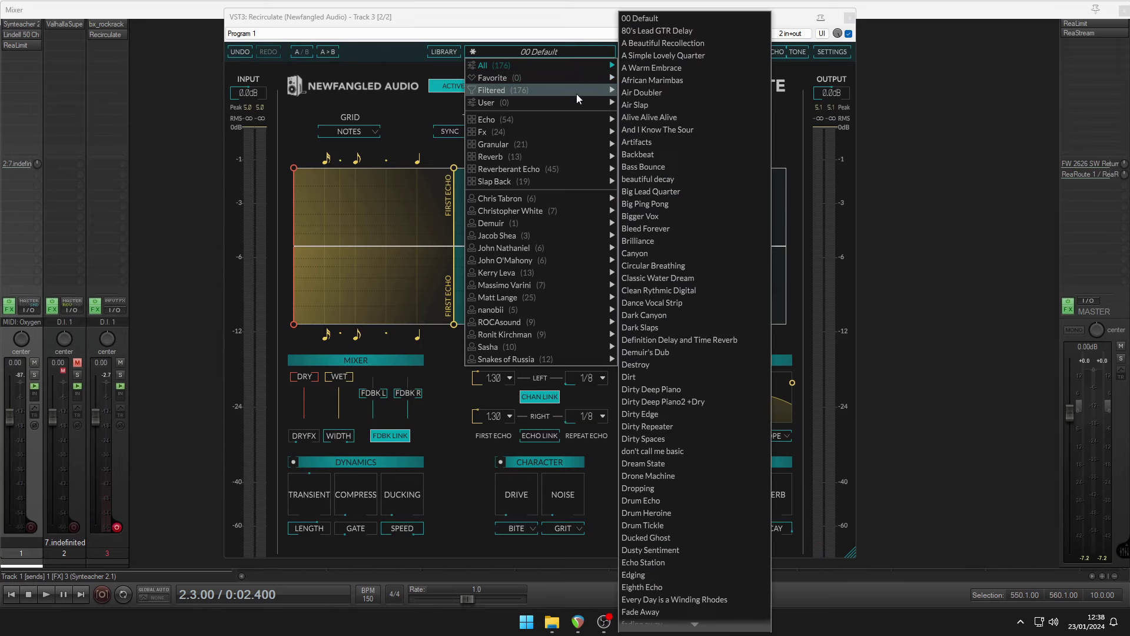
mouse_move(574, 119)
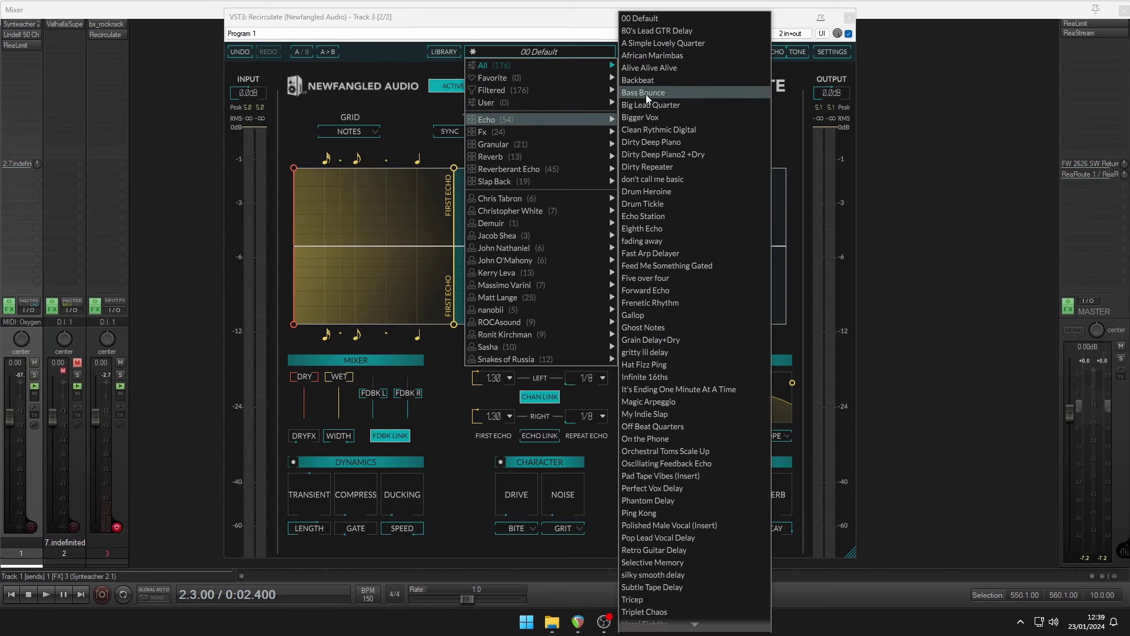
left_click(647, 129)
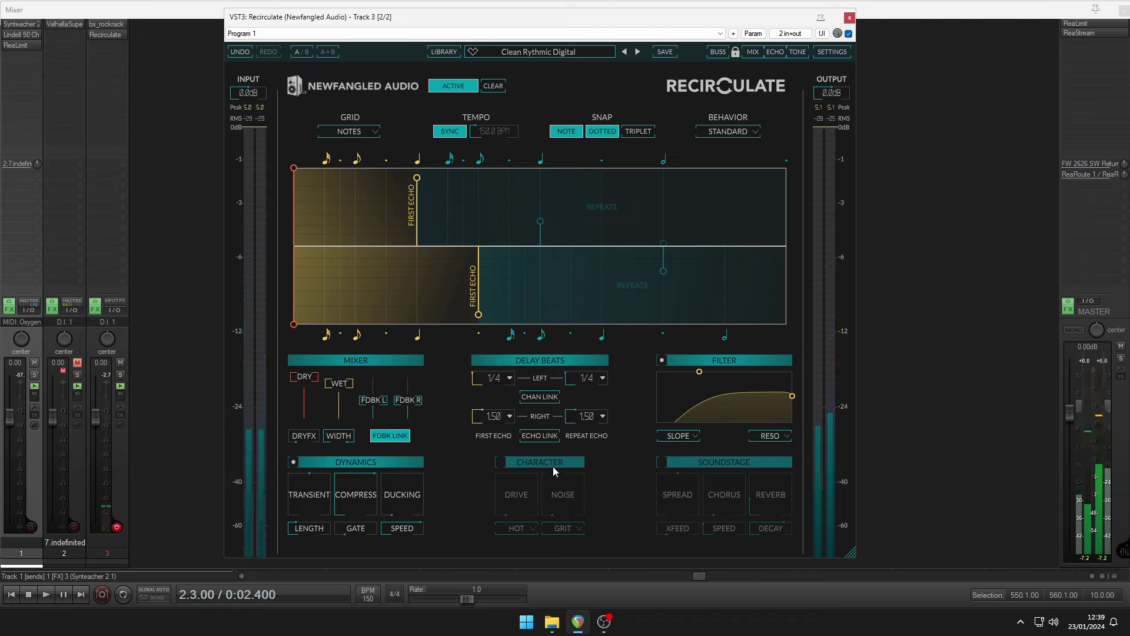
left_click(500, 462)
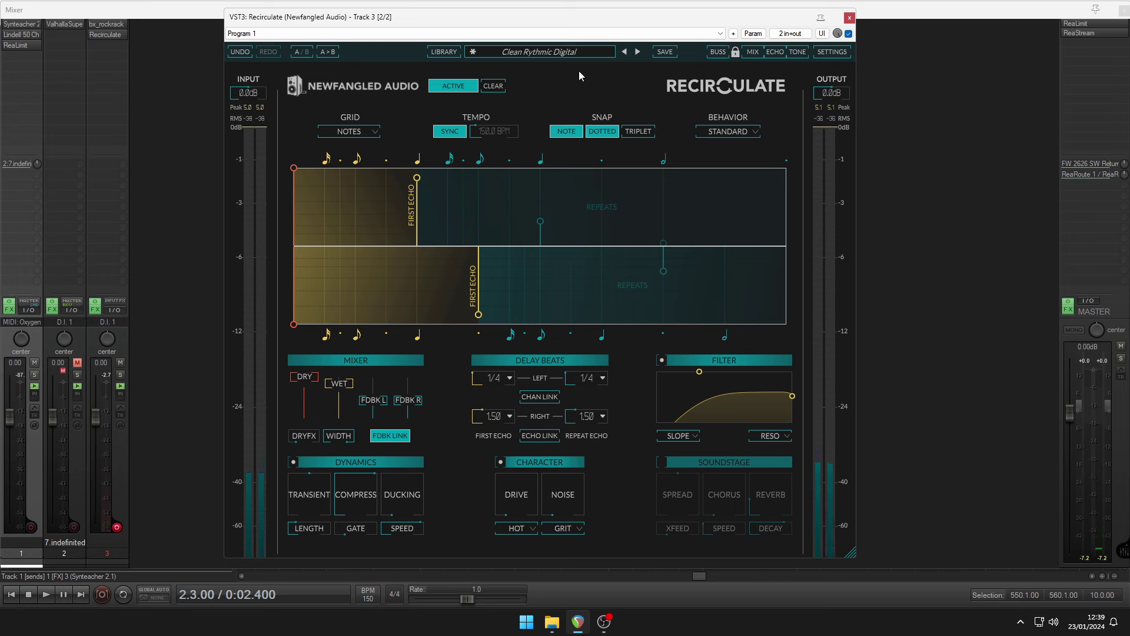
Step: Audition the Echo preset Five over four and advance to the following preset, Forward Echo
left_click(576, 55)
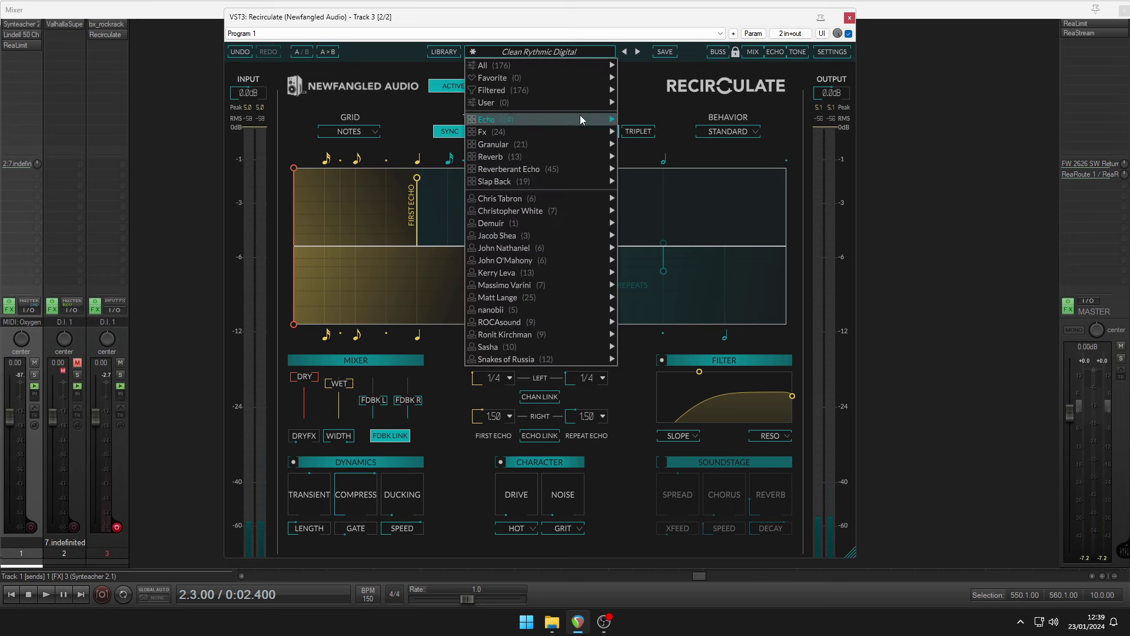
mouse_move(581, 118)
left_click(668, 280)
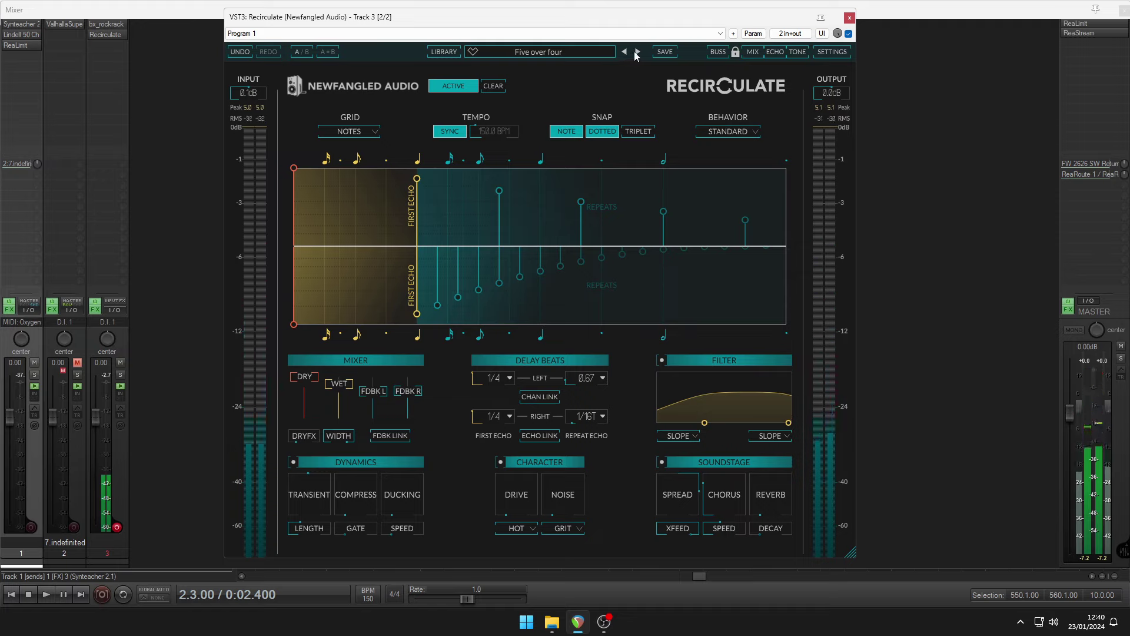
left_click(652, 35)
left_click(618, 20)
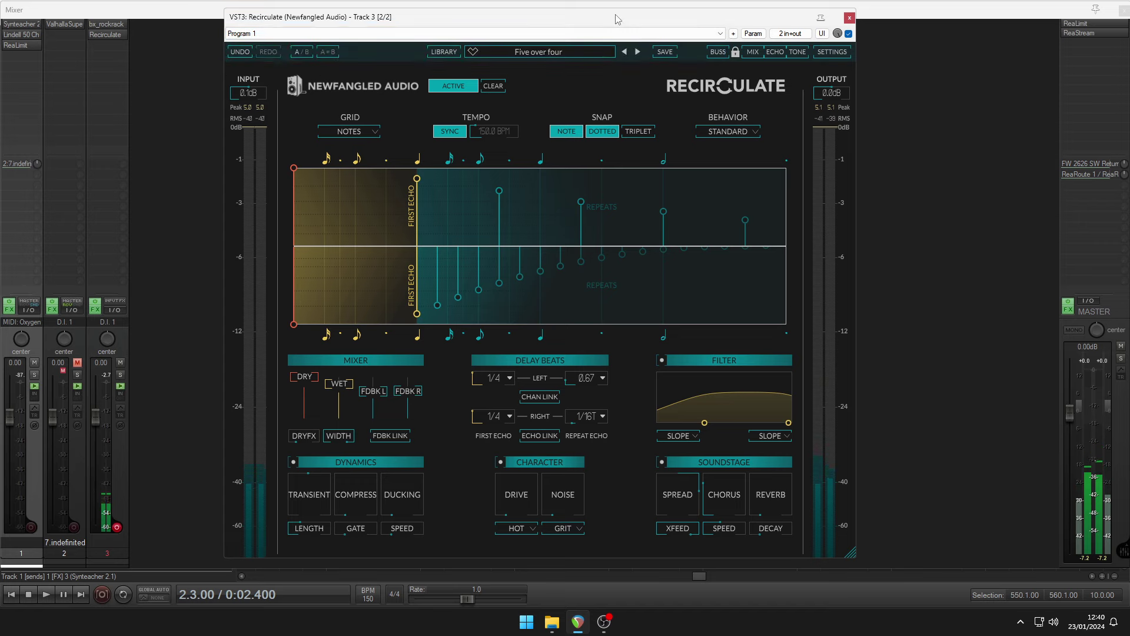
left_click(637, 52)
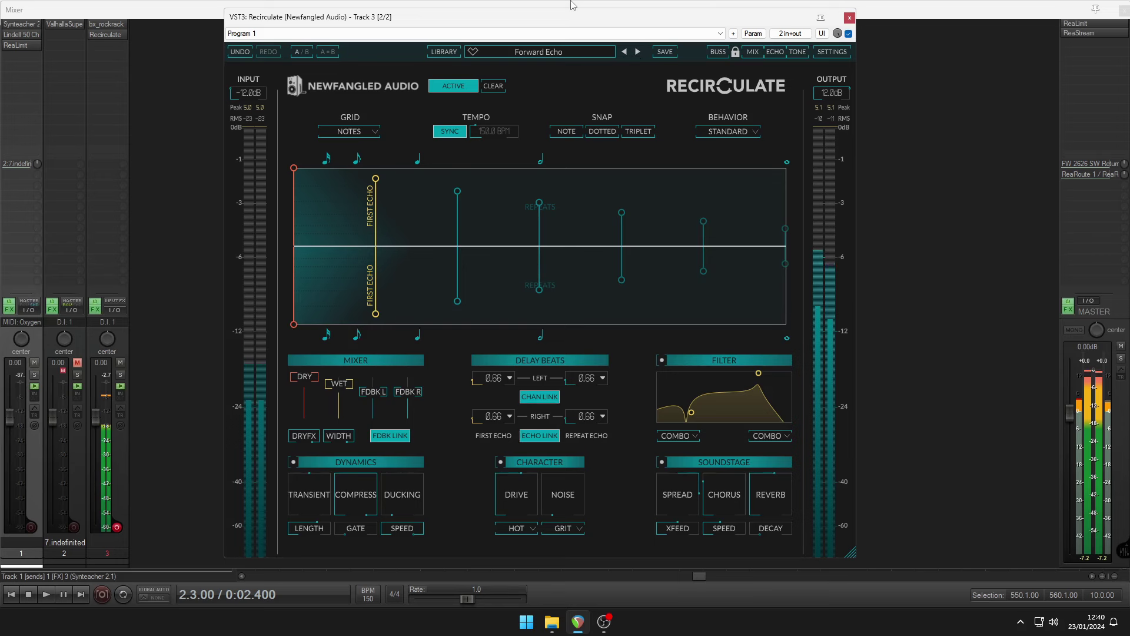
Step: Load the Oscillating Feedback Echo preset from the Echo category
left_click(554, 53)
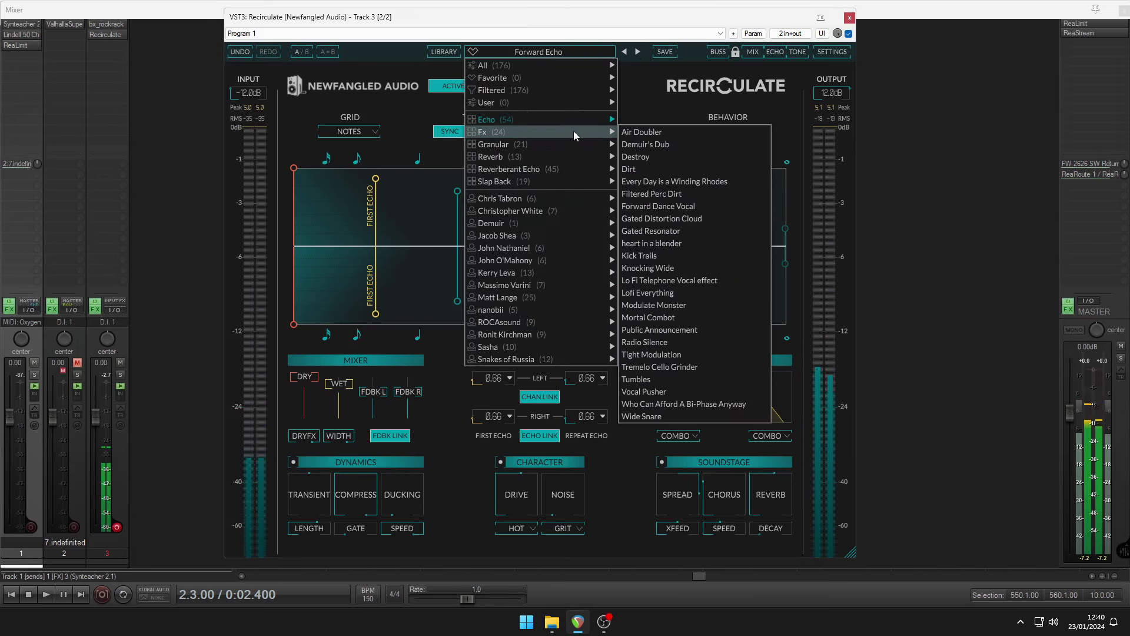
mouse_move(581, 122)
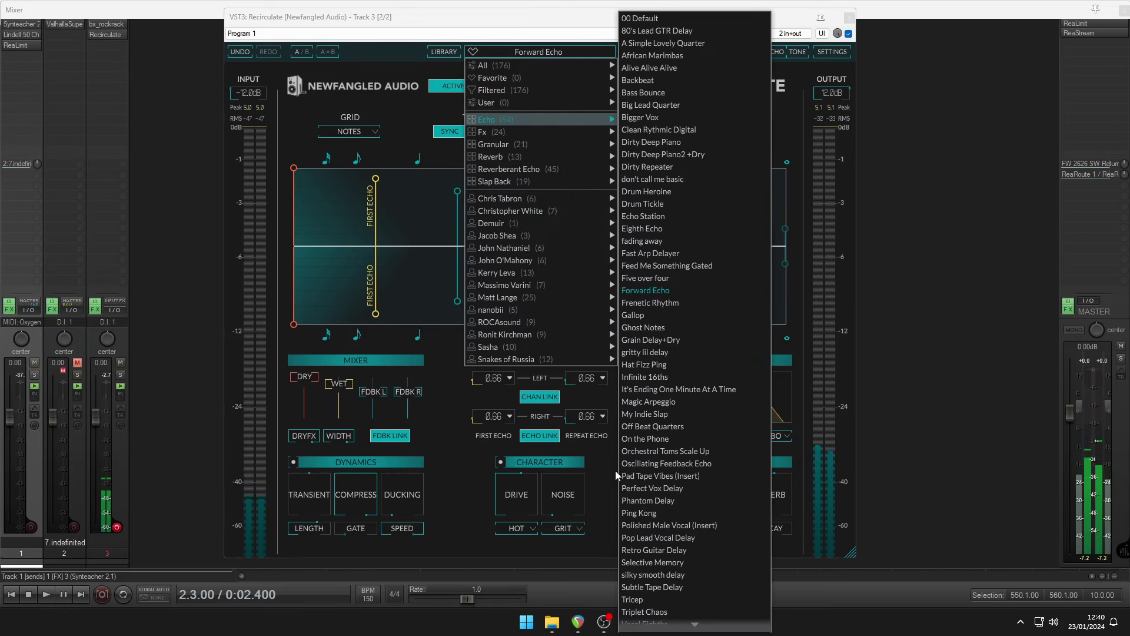
left_click(659, 463)
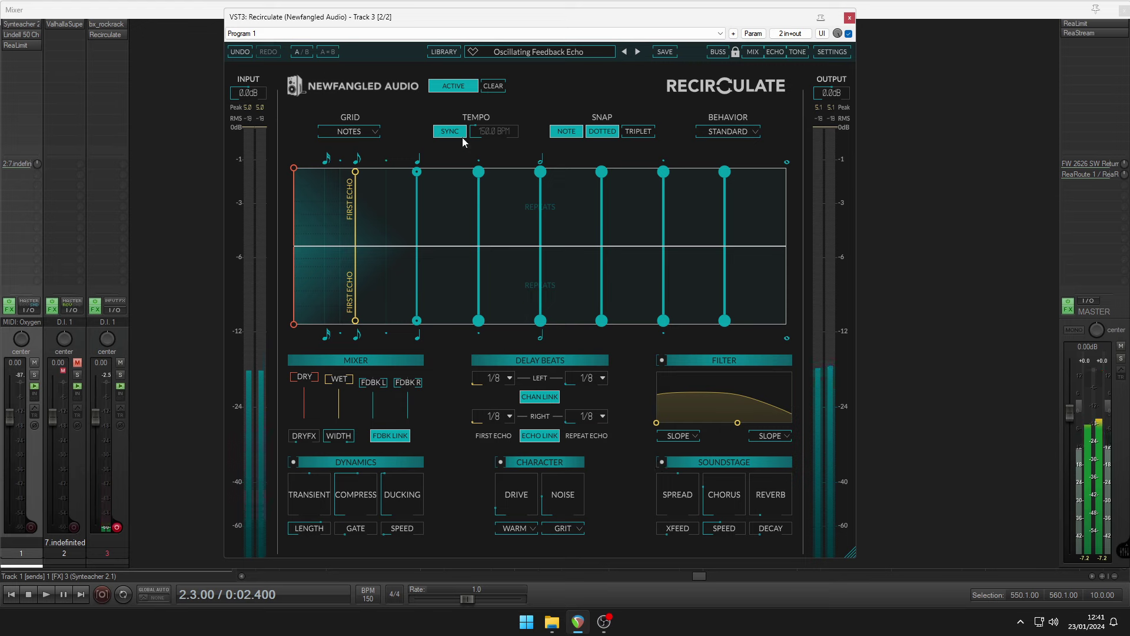
Step: Audition the Fx category presets Demuir's Dub, Destroy and Dirt in succession
left_click(516, 55)
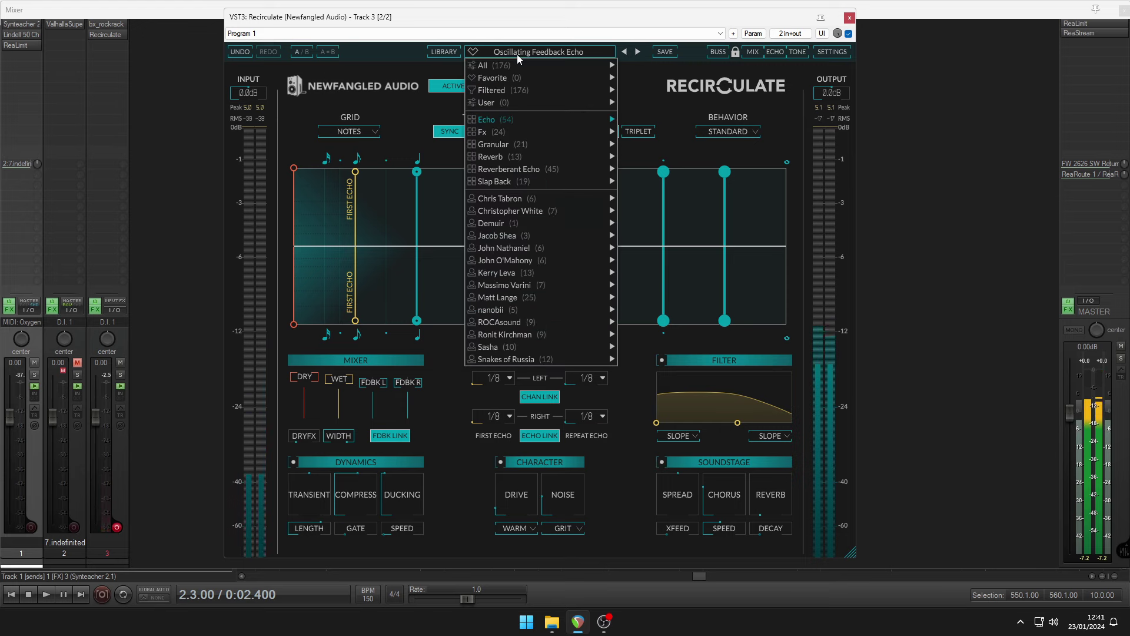
mouse_move(529, 131)
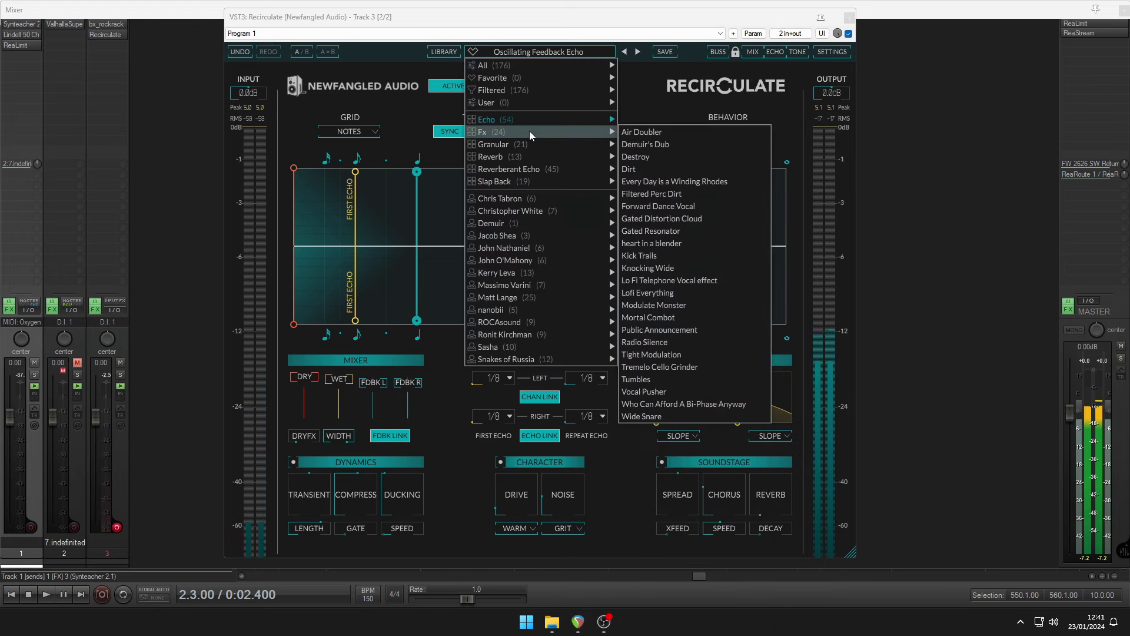
left_click(659, 146)
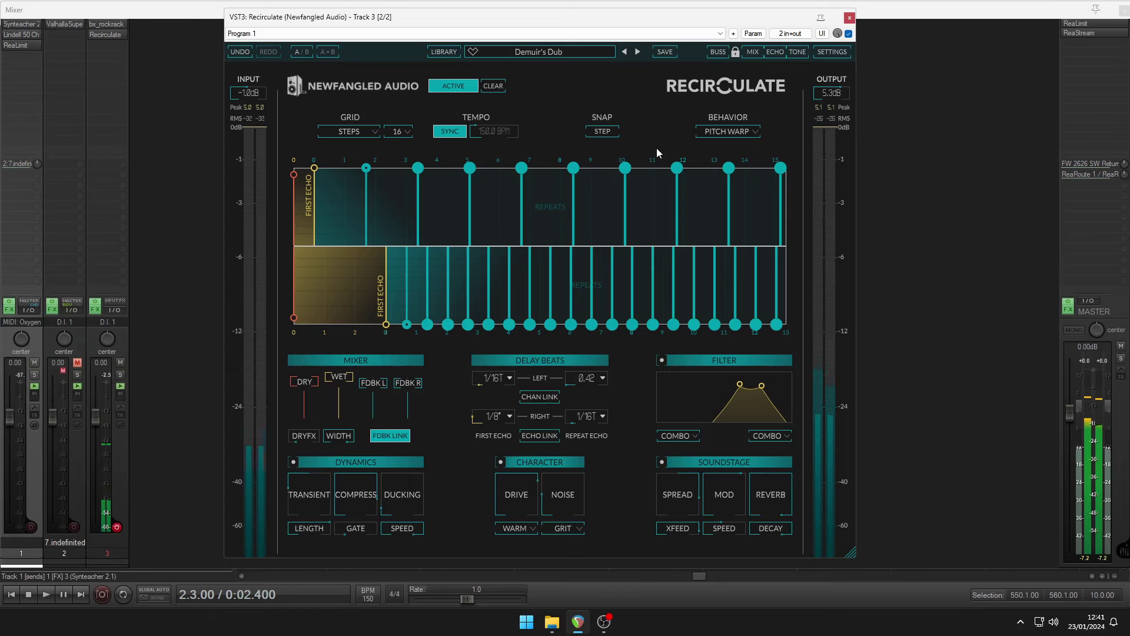
left_click(636, 54)
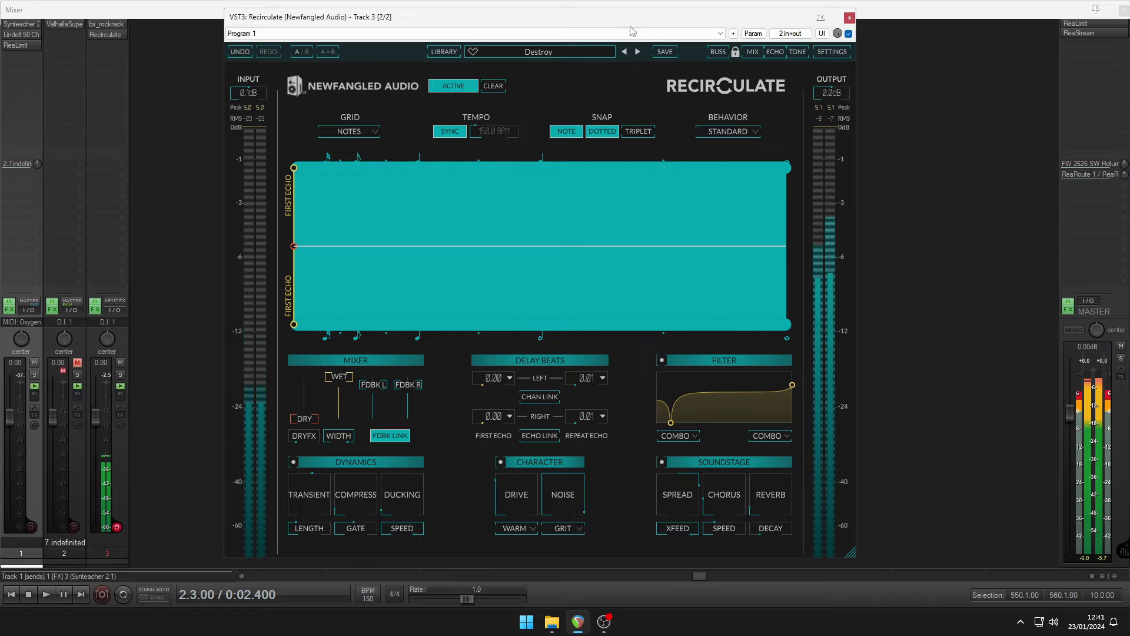
left_click(638, 51)
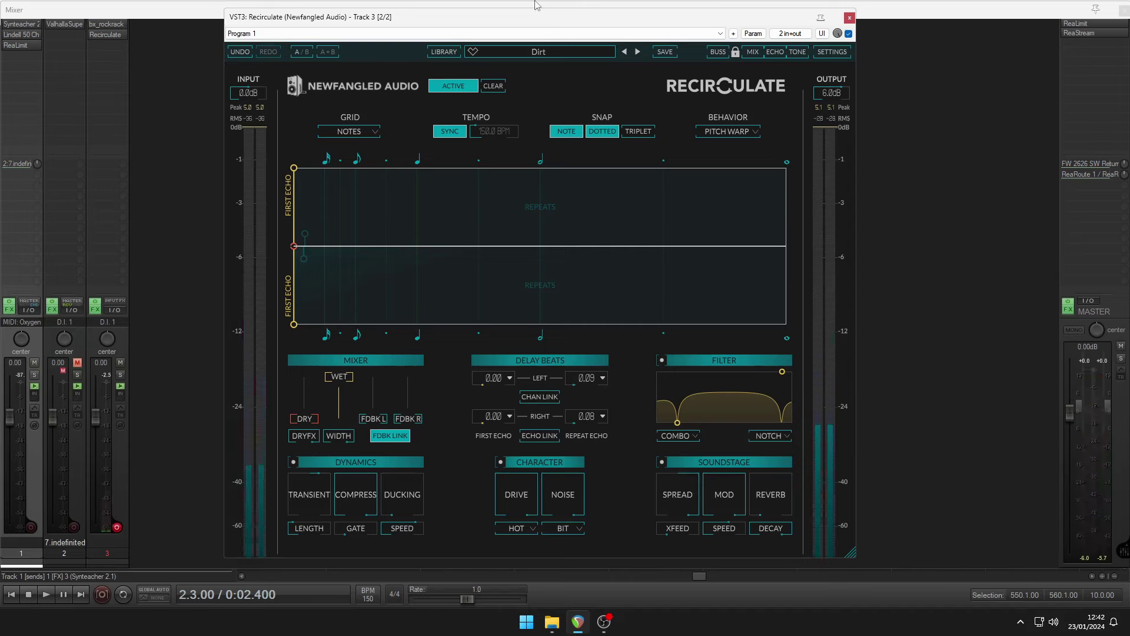
Step: Audition the Granular category presets Dropping, Falling Apart and Ghostly Llamas in succession
left_click(593, 48)
mouse_move(578, 136)
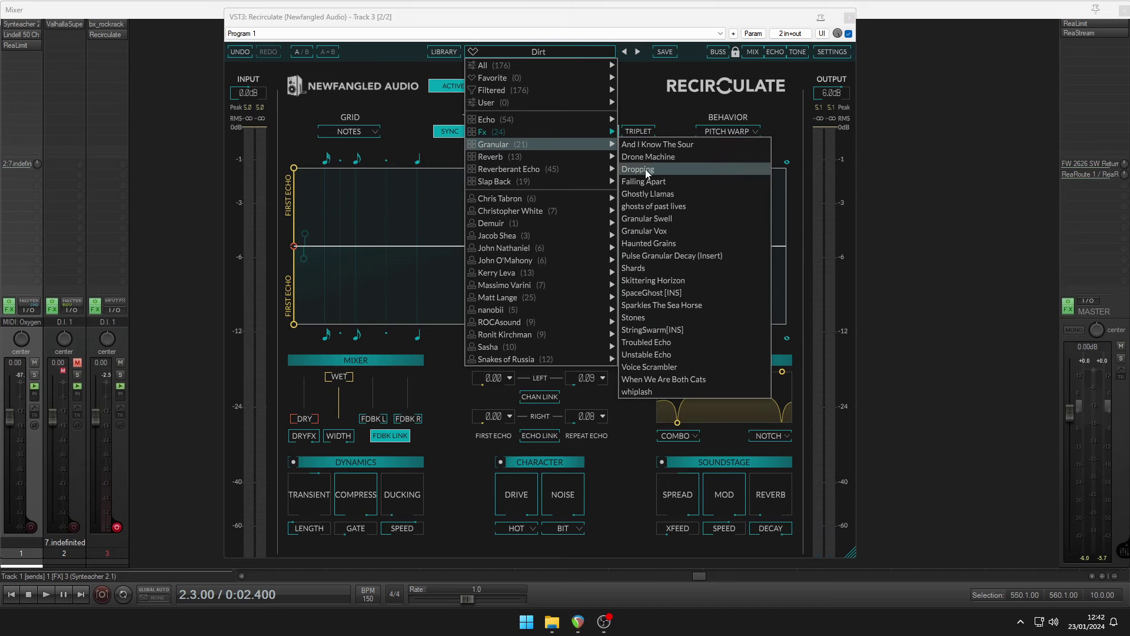
left_click(646, 169)
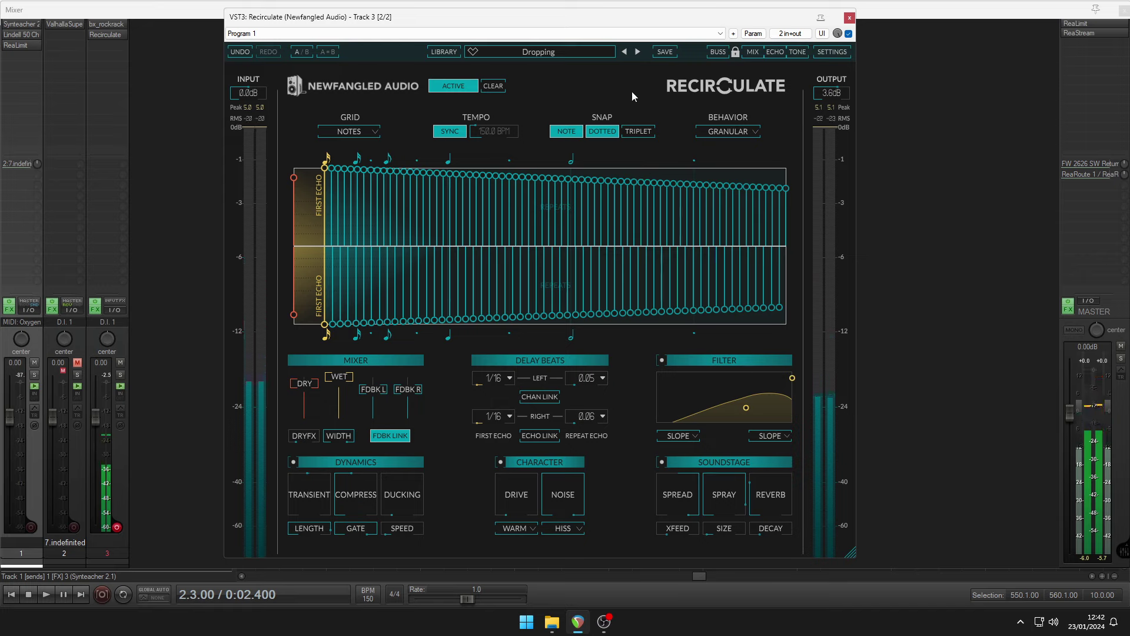
left_click(640, 57)
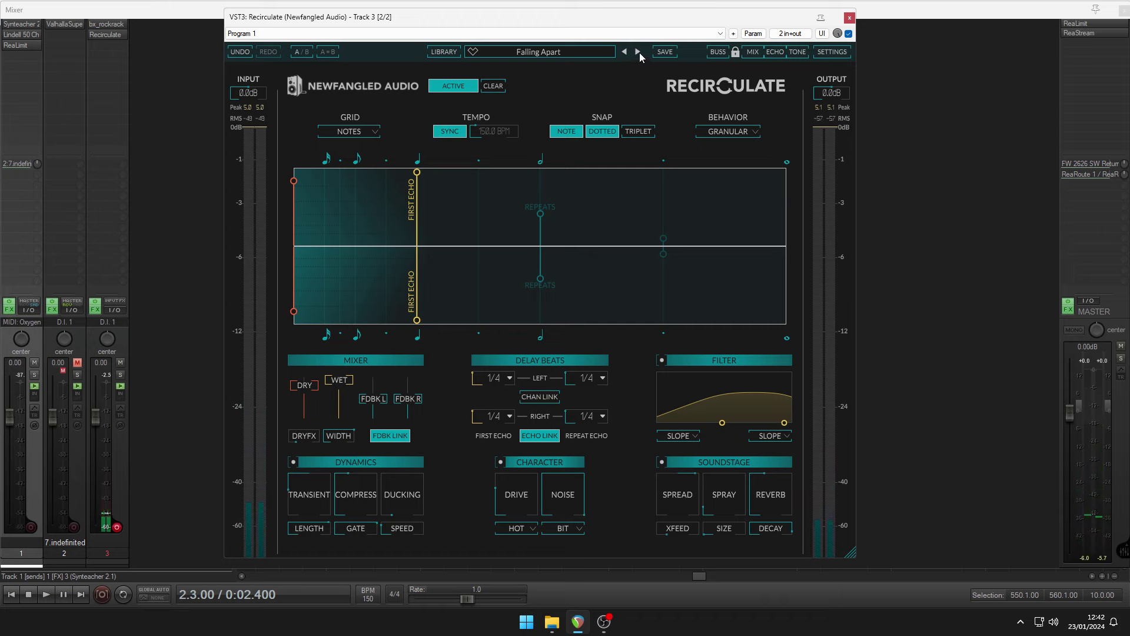
left_click(640, 52)
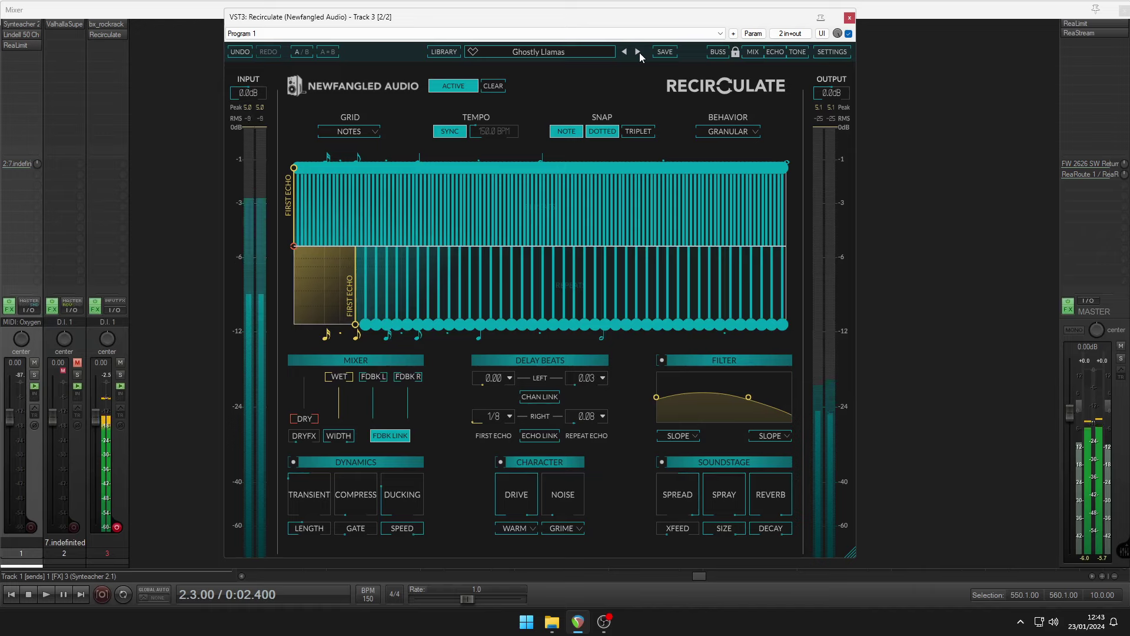
Step: Audition the next Granular preset, ghosts of past lives, and the Reverb preset floating in the silver lining
left_click(638, 52)
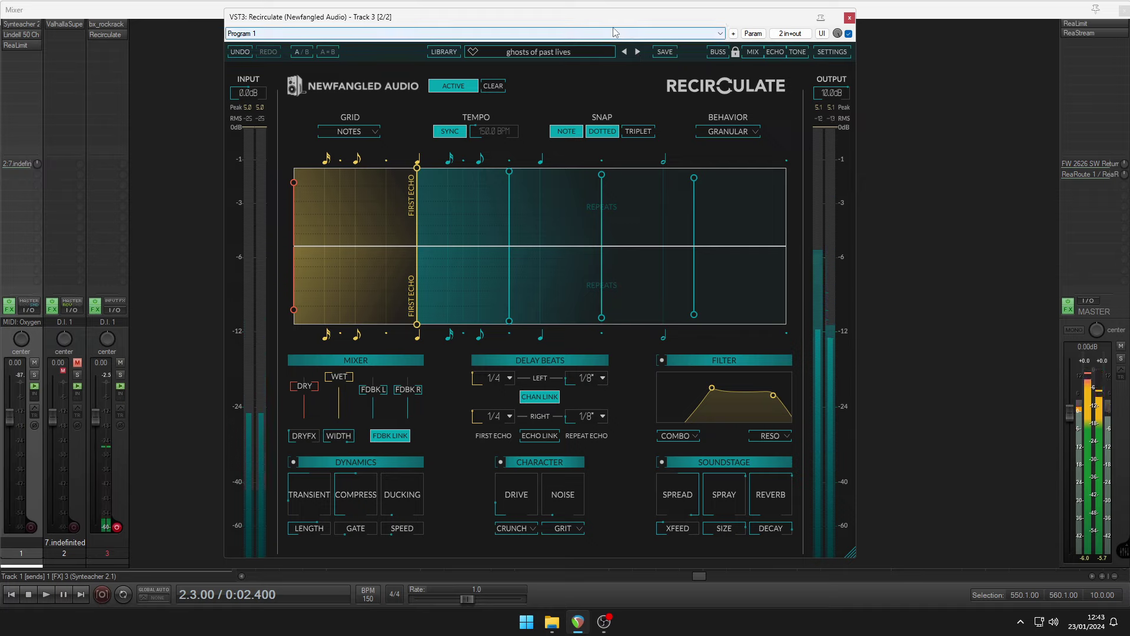
left_click(564, 55)
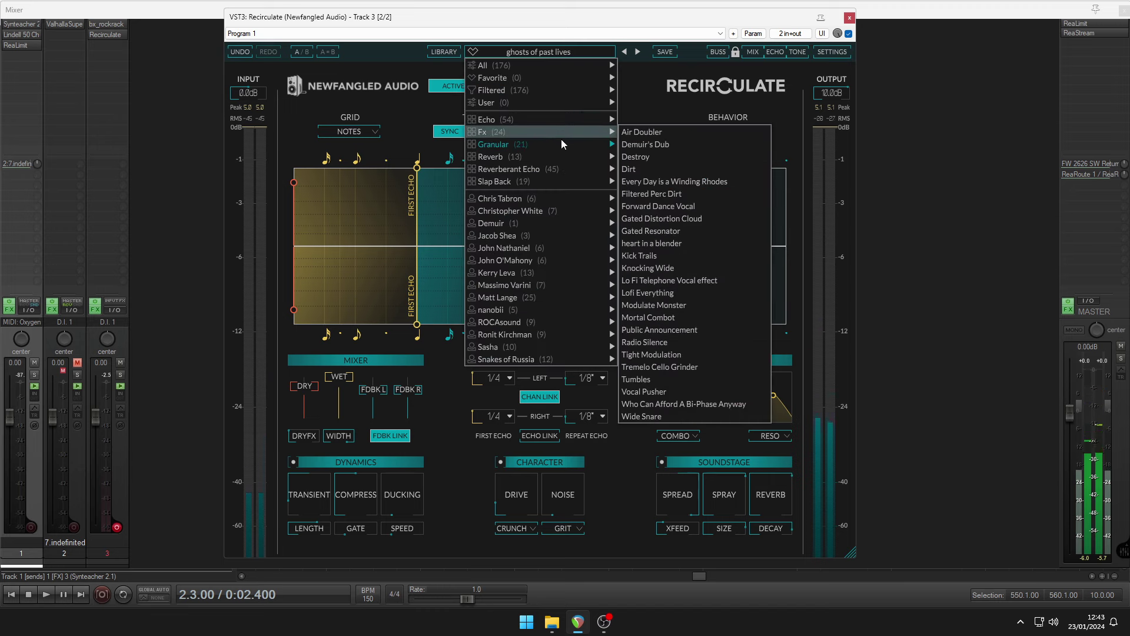
mouse_move(573, 154)
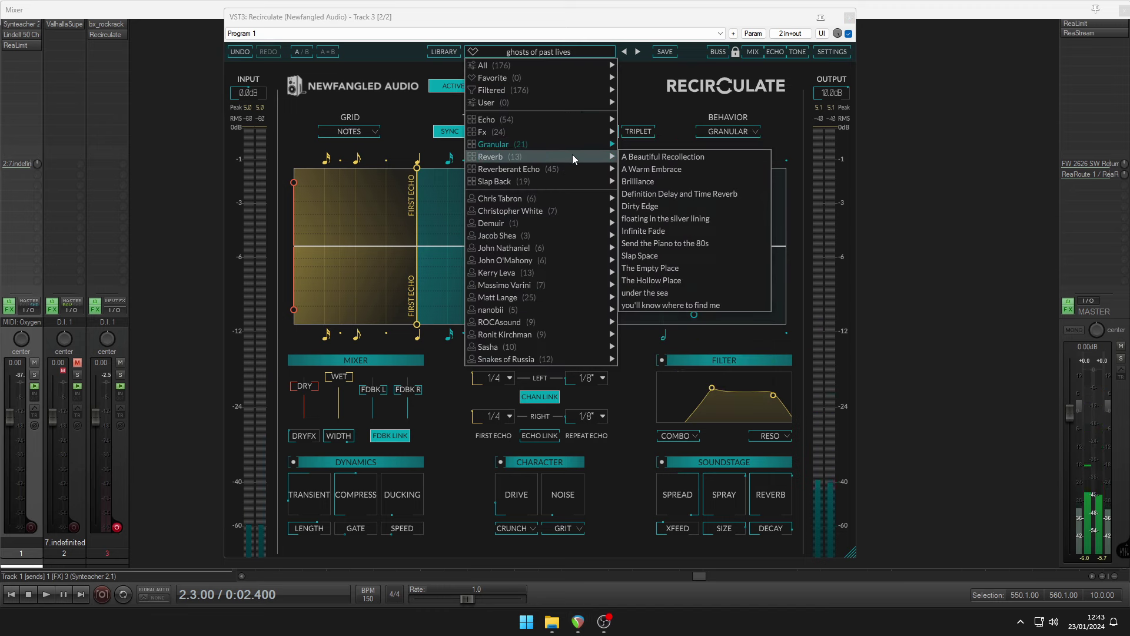
left_click(657, 221)
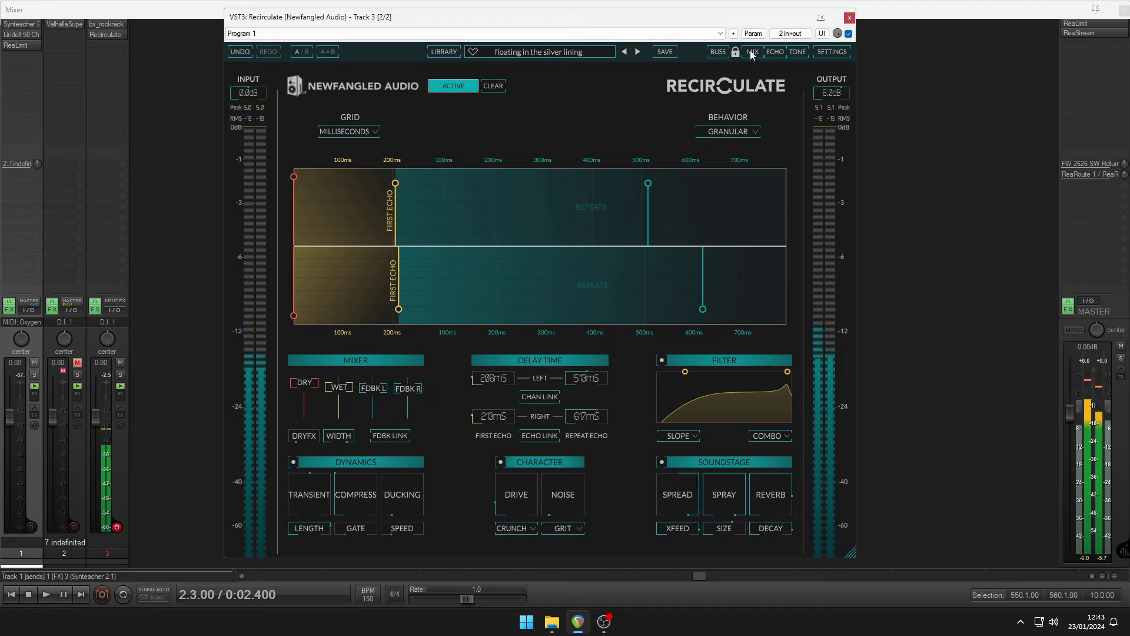
Step: Advance through the Reverb presets Infinite Fade, Send the Piano to the 80s and Slap Space, auditioning each
left_click(637, 53)
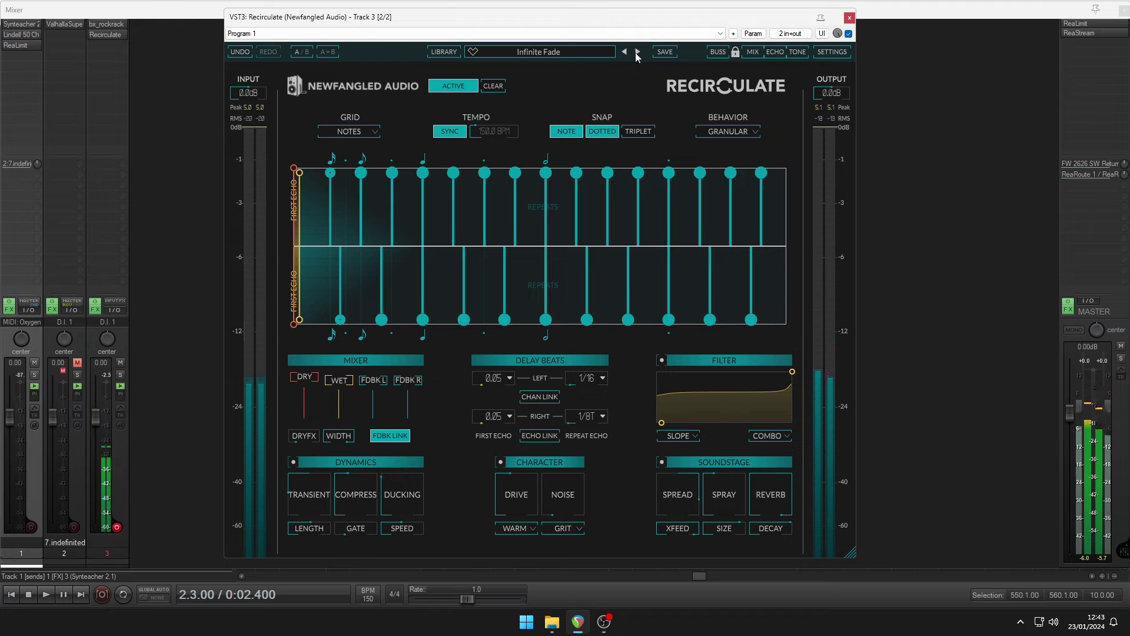
left_click(637, 53)
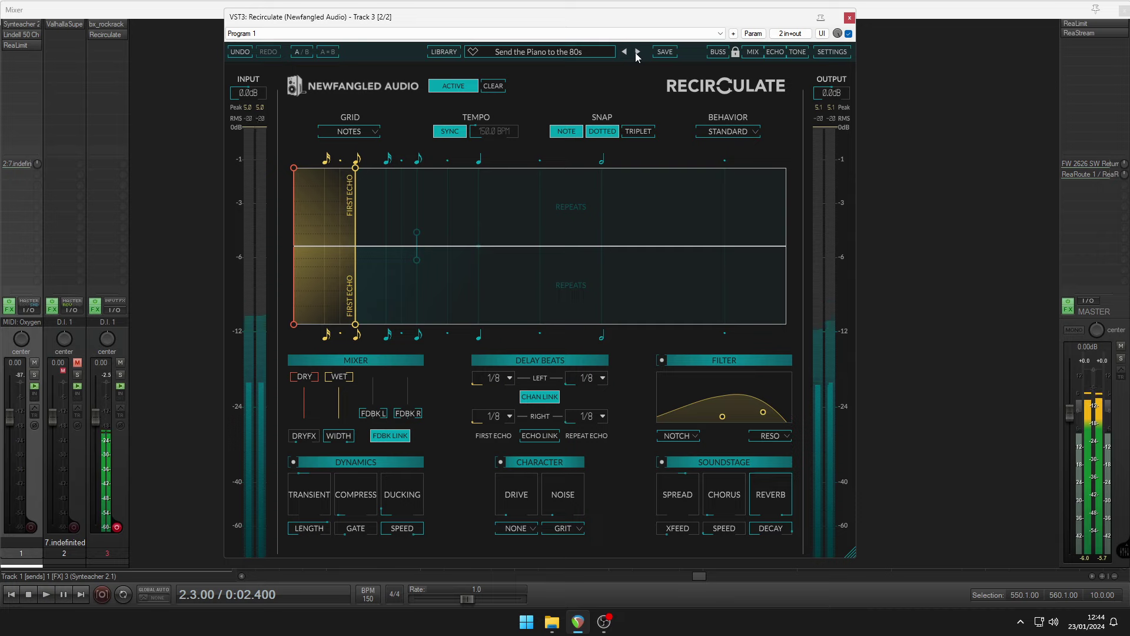
left_click(636, 53)
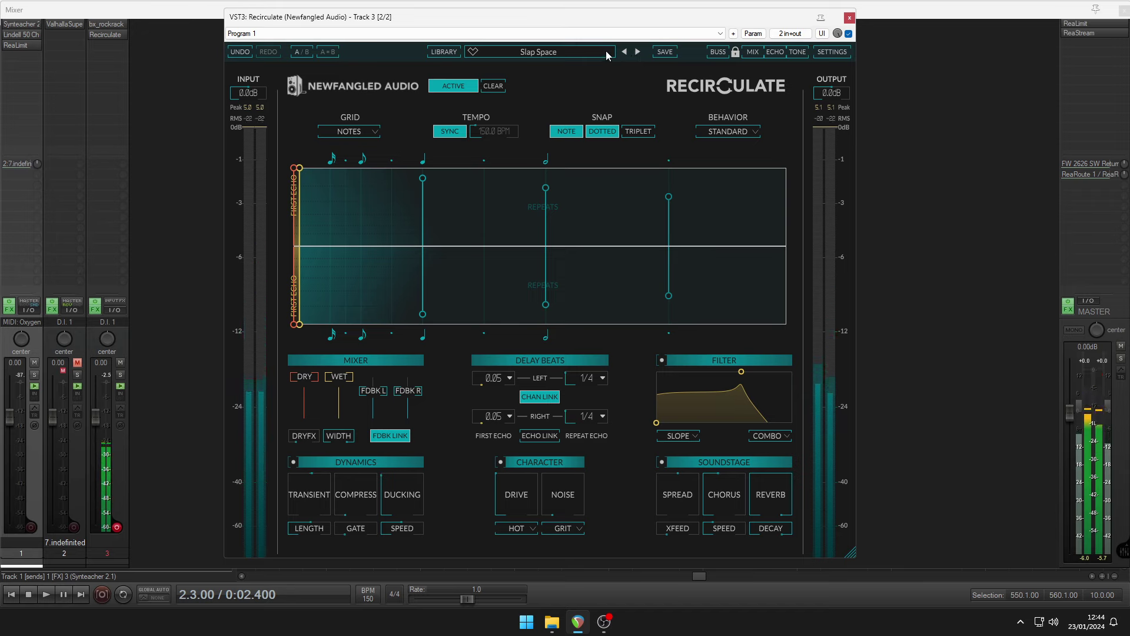
Step: Audition the Reverberant Echo category presets Dark Canyon, Dream State, Drum Echo and Ducked Ghost in succession
left_click(608, 55)
mouse_move(590, 170)
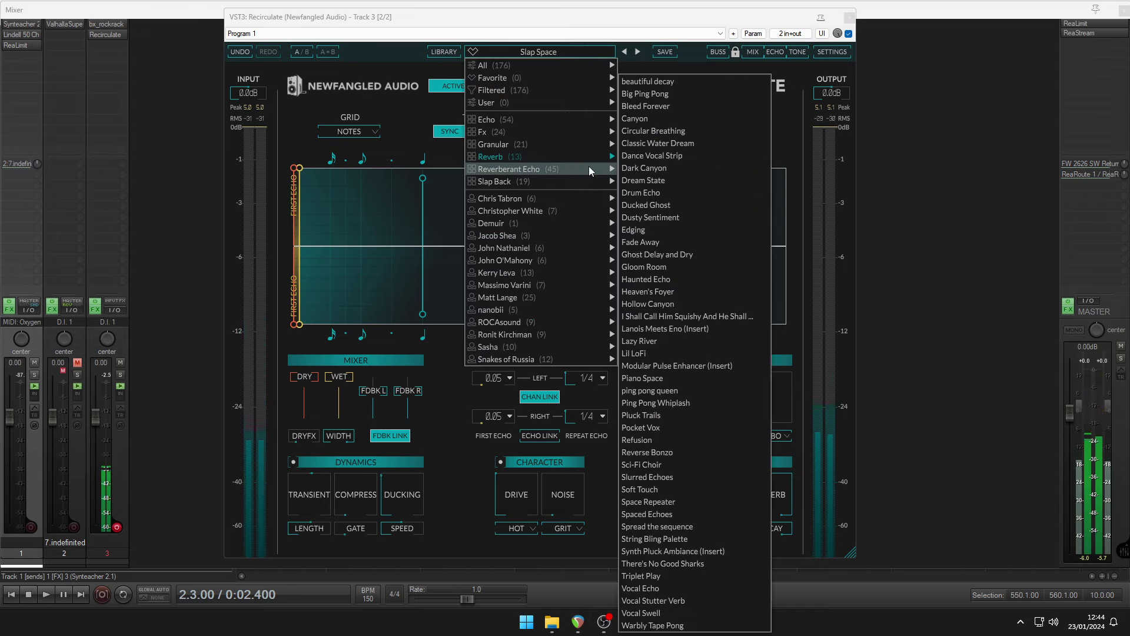
left_click(651, 165)
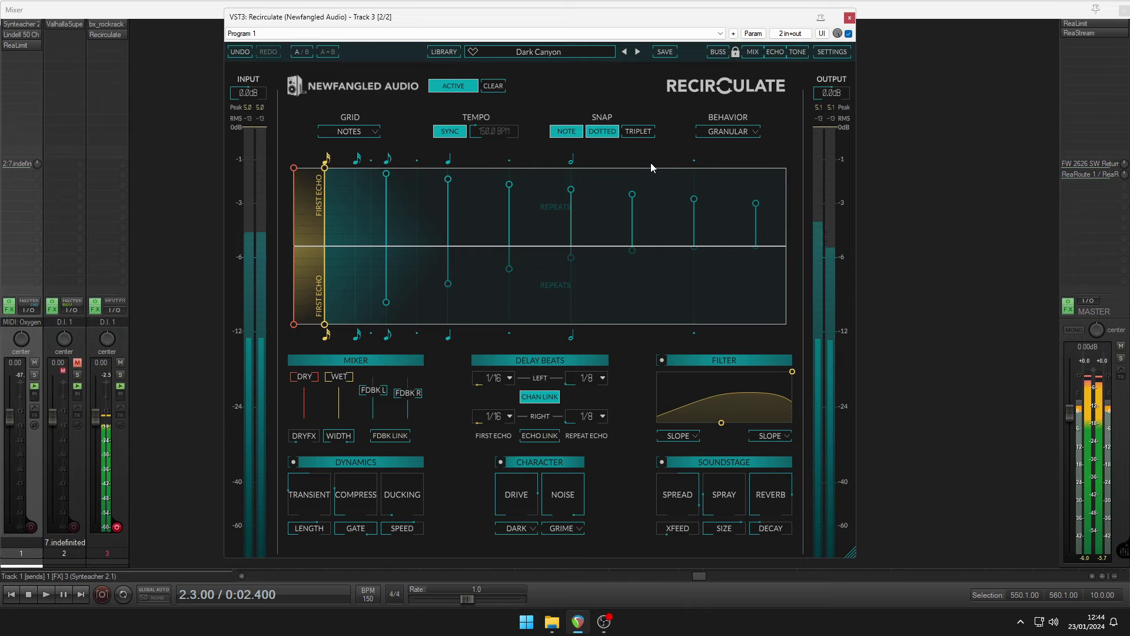
left_click(642, 51)
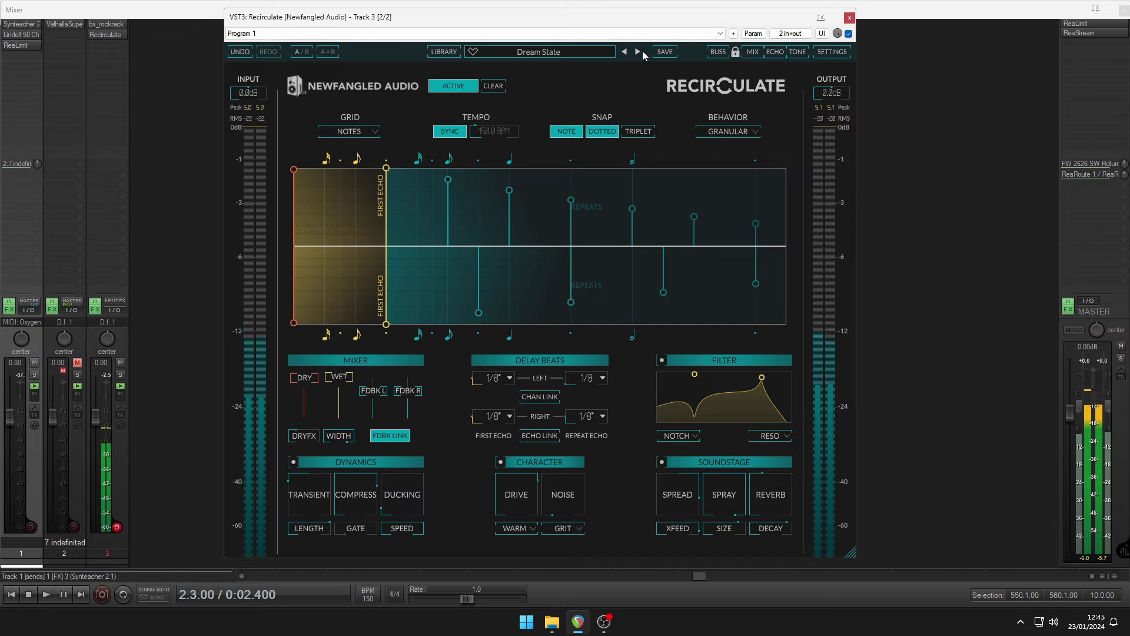
left_click(642, 52)
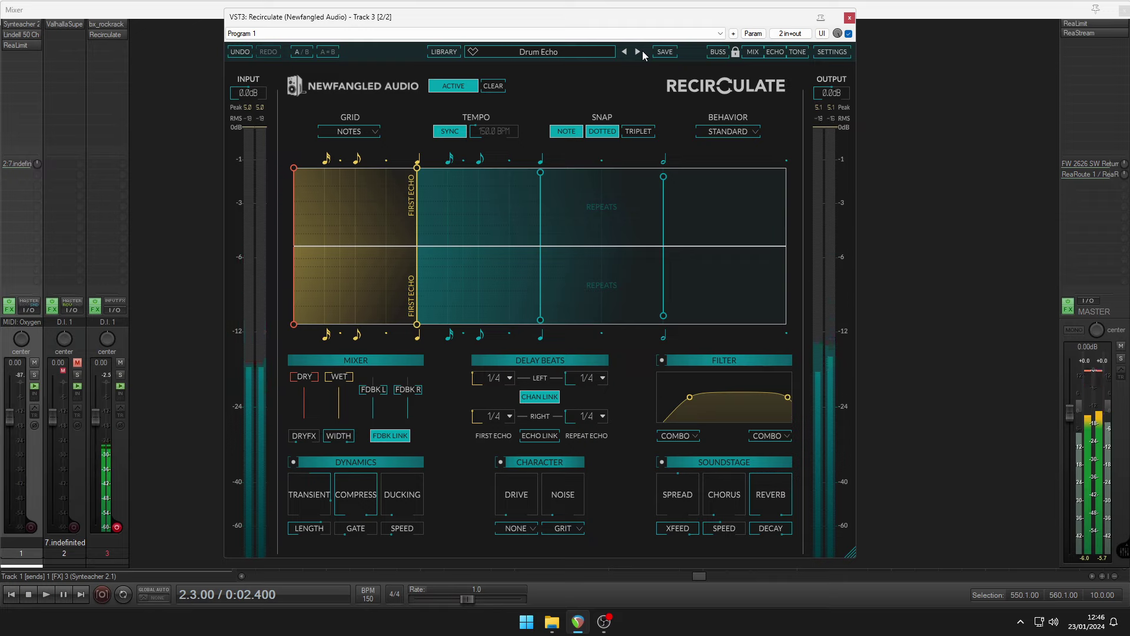
left_click(638, 52)
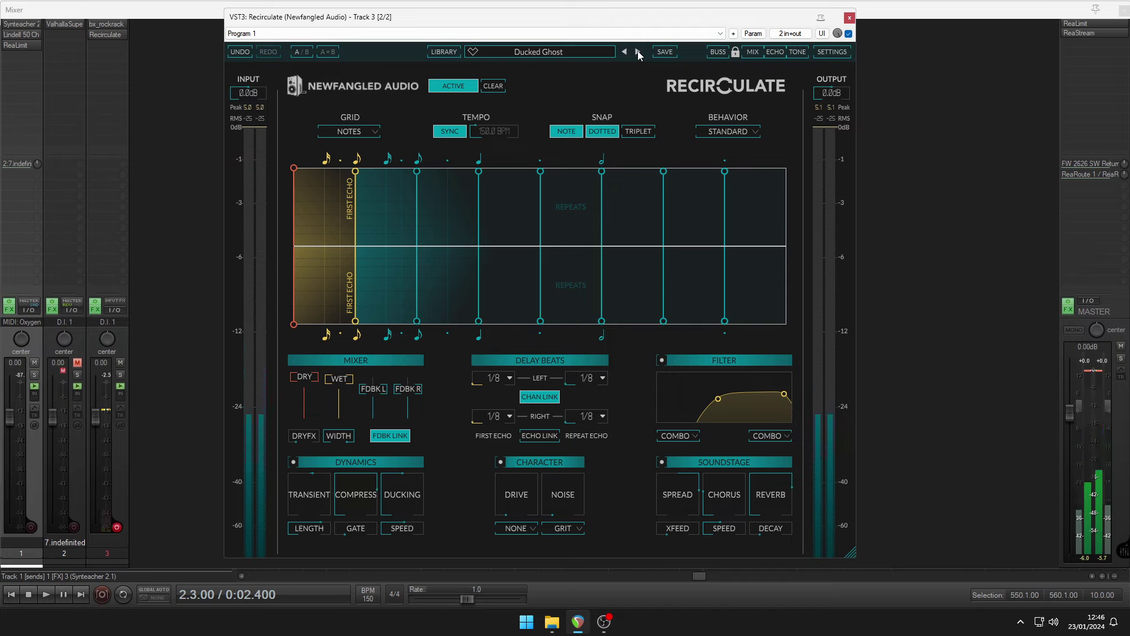
Step: Audition the Slap Back category presets Artifacts, Dark Slaps and Dirty Spaces in succession
left_click(585, 55)
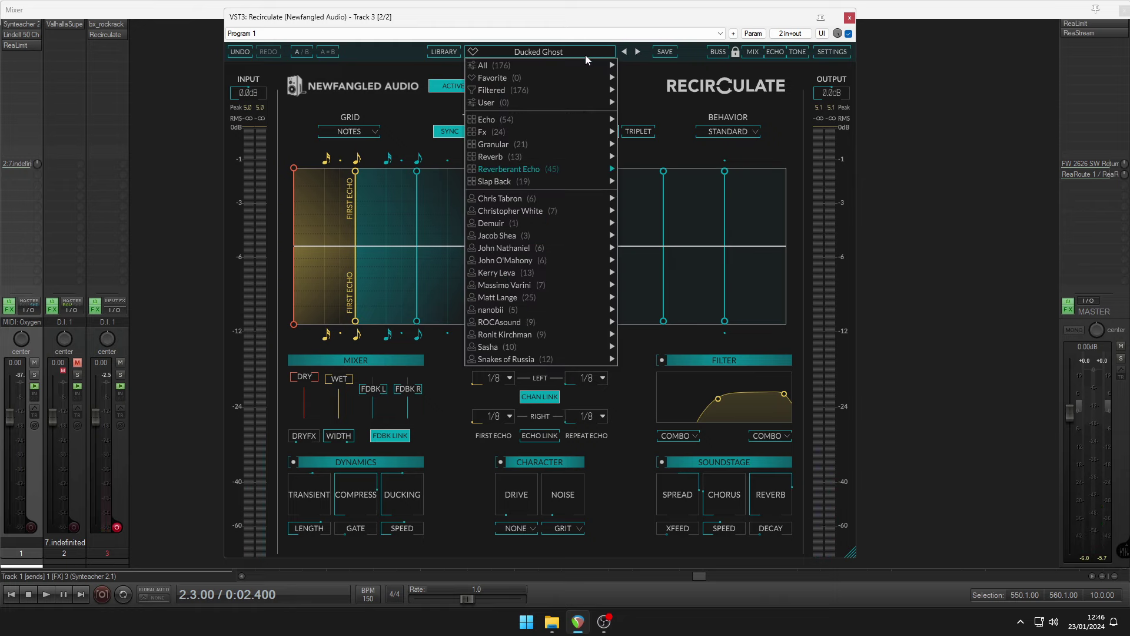
mouse_move(570, 186)
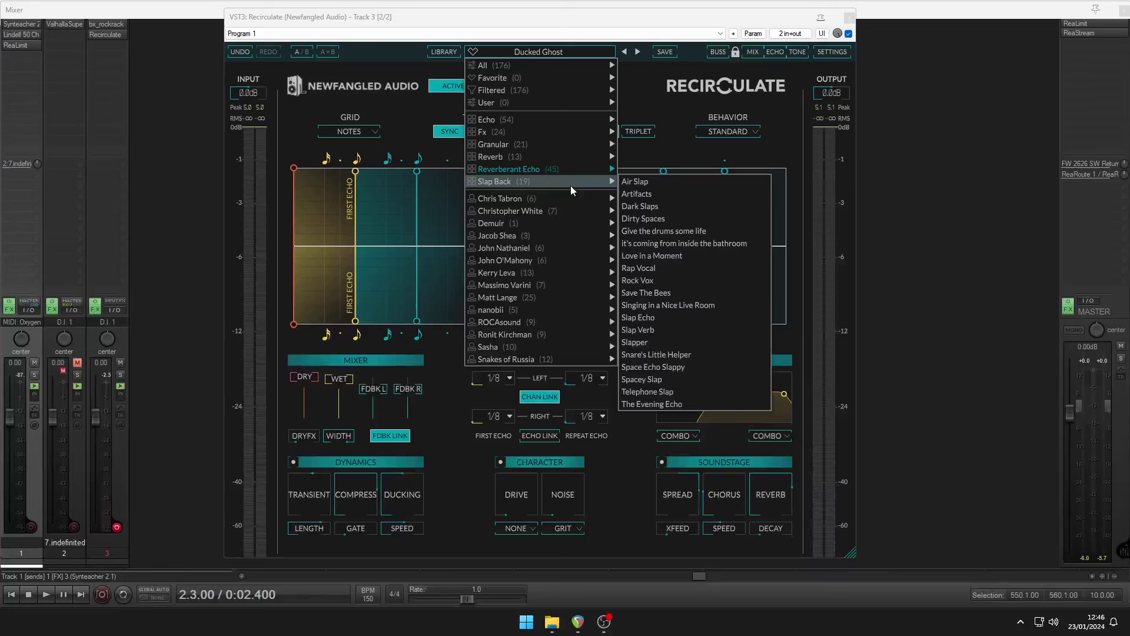
left_click(626, 196)
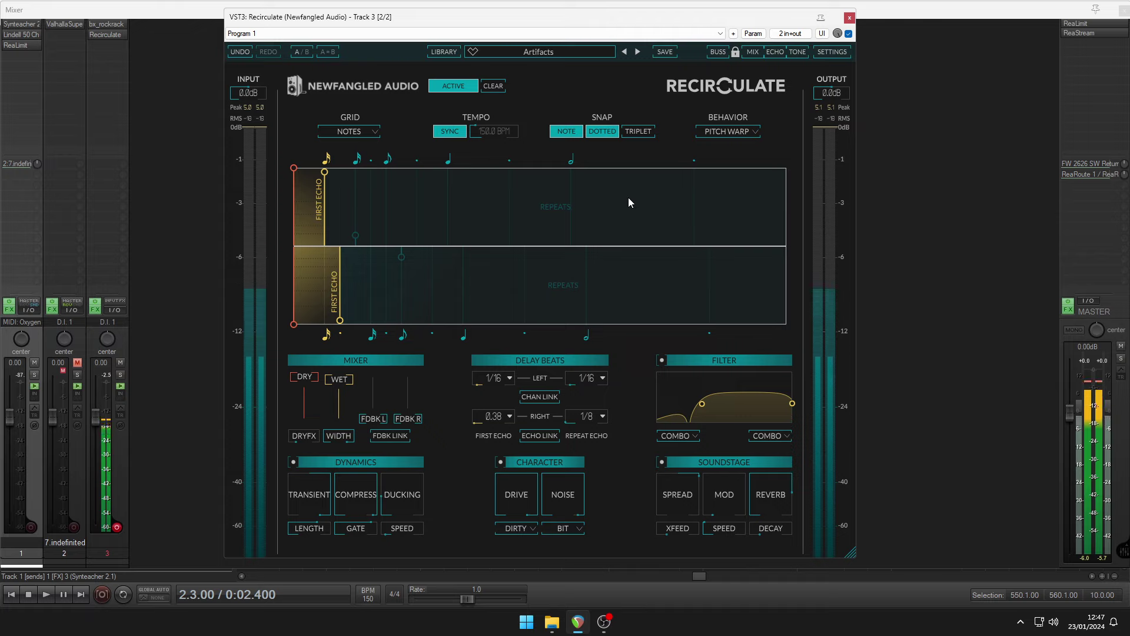
left_click(637, 56)
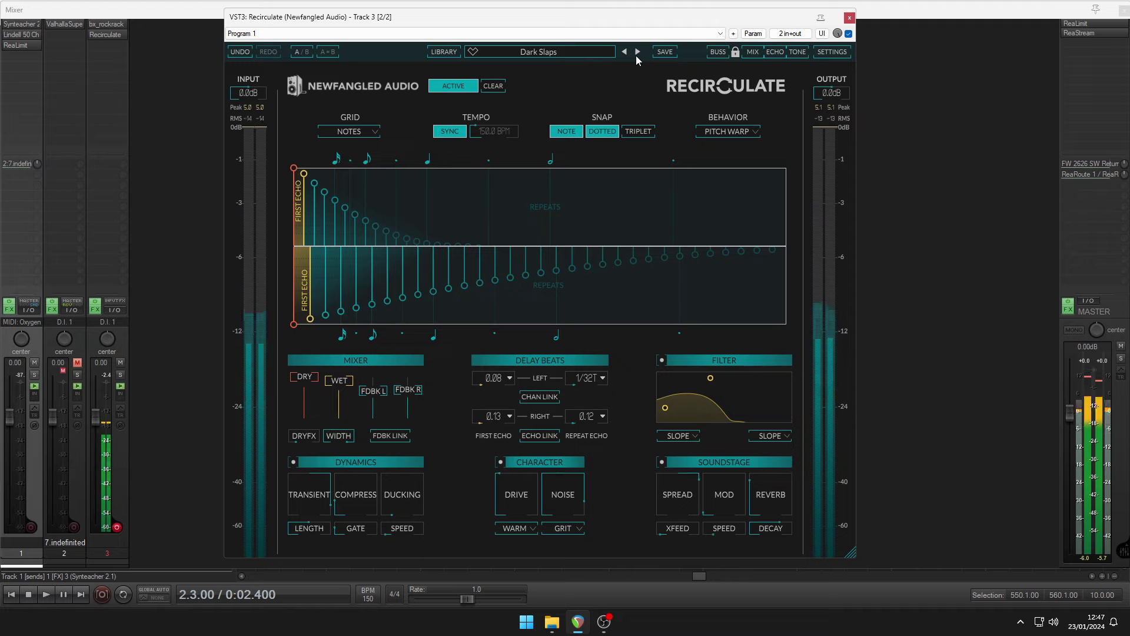
left_click(637, 54)
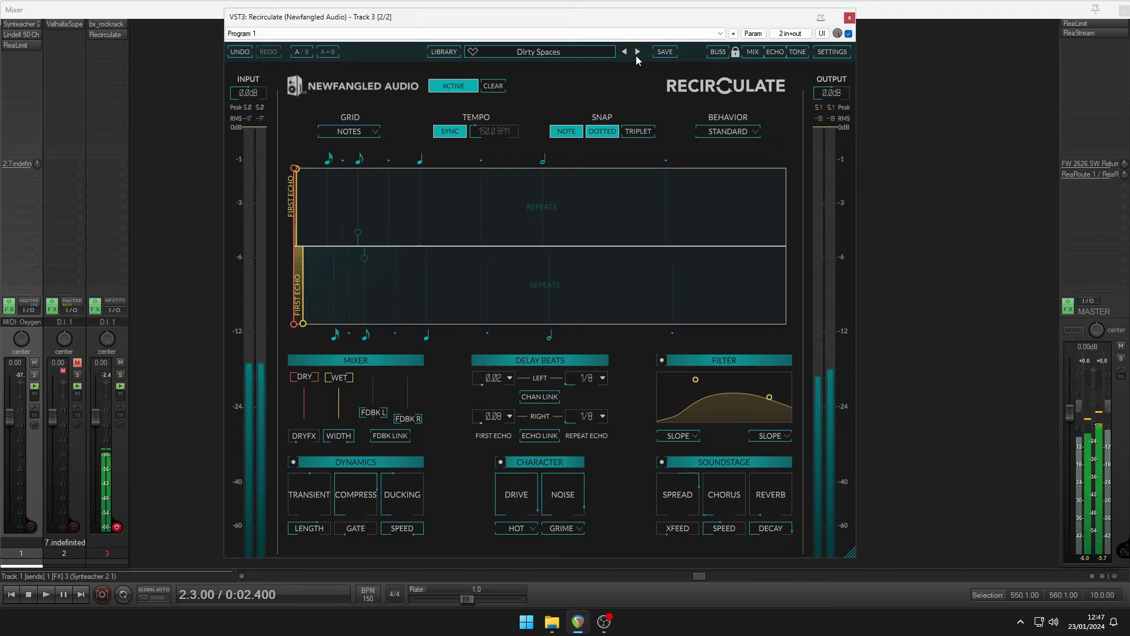
Step: Advance through the Slap Back presets Give the drums some life and it's coming from inside the bathroom to Love in a Moment
left_click(636, 57)
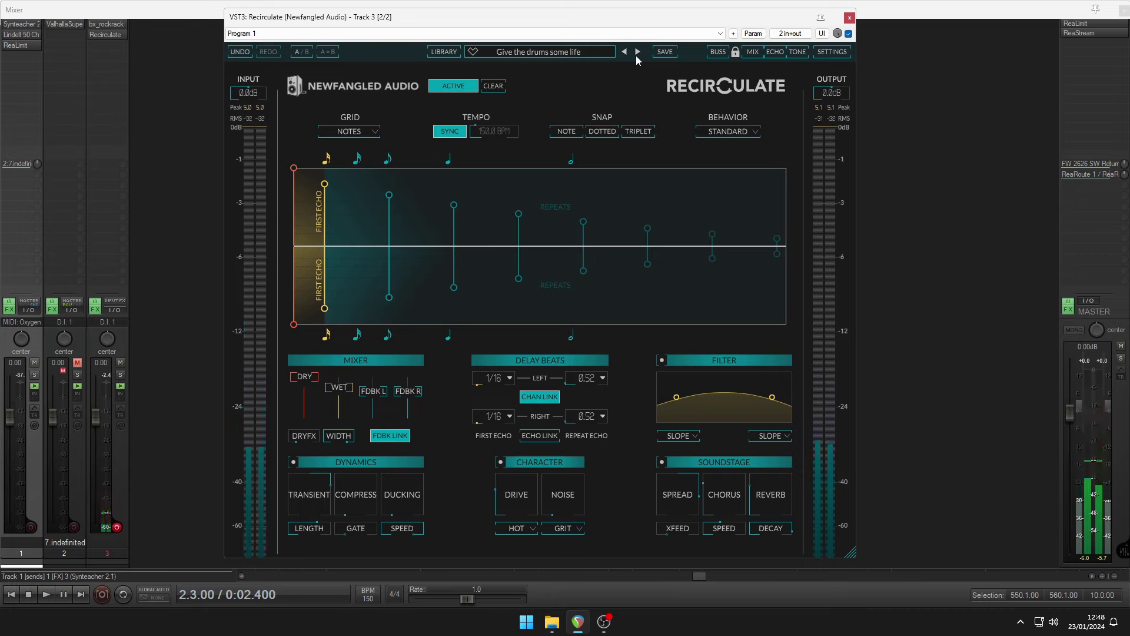
left_click(637, 56)
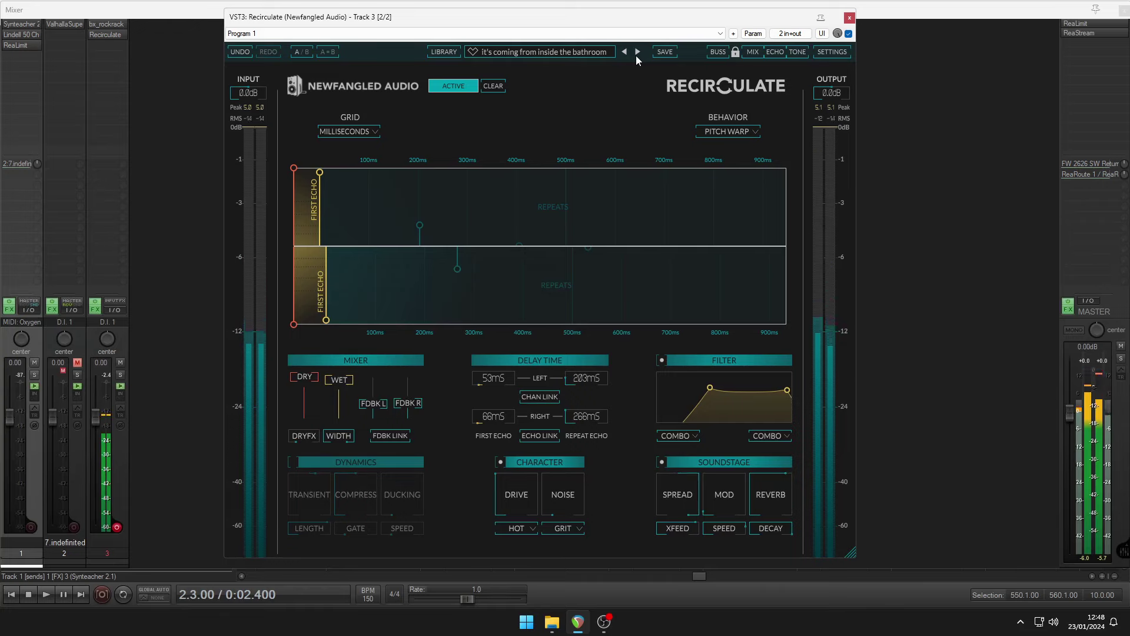
left_click(636, 57)
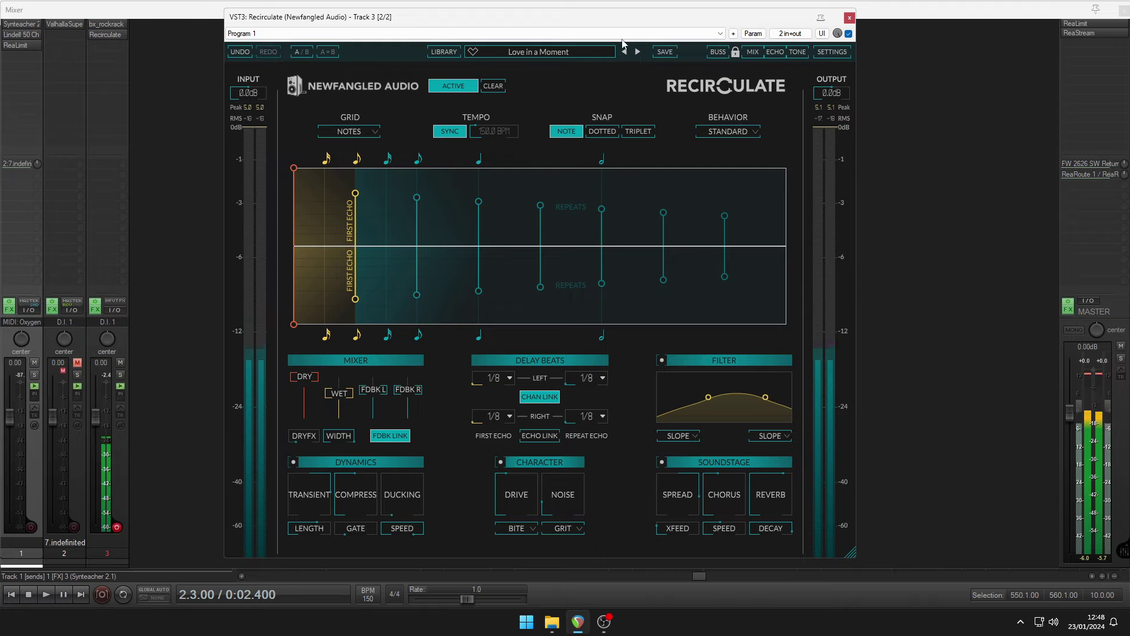
Step: Raise the wet and linked feedback levels, and move the first echo of both channels to 1.55 beats
mouse_move(332, 405)
left_click_drag(331, 405, 367, 388)
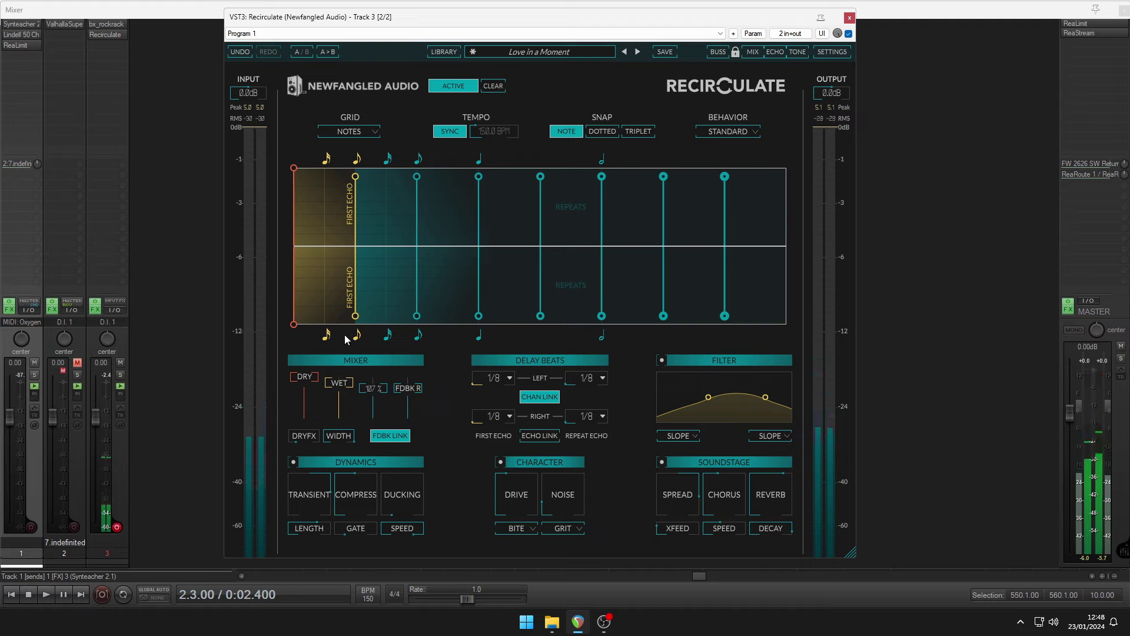
left_click_drag(355, 316, 485, 306)
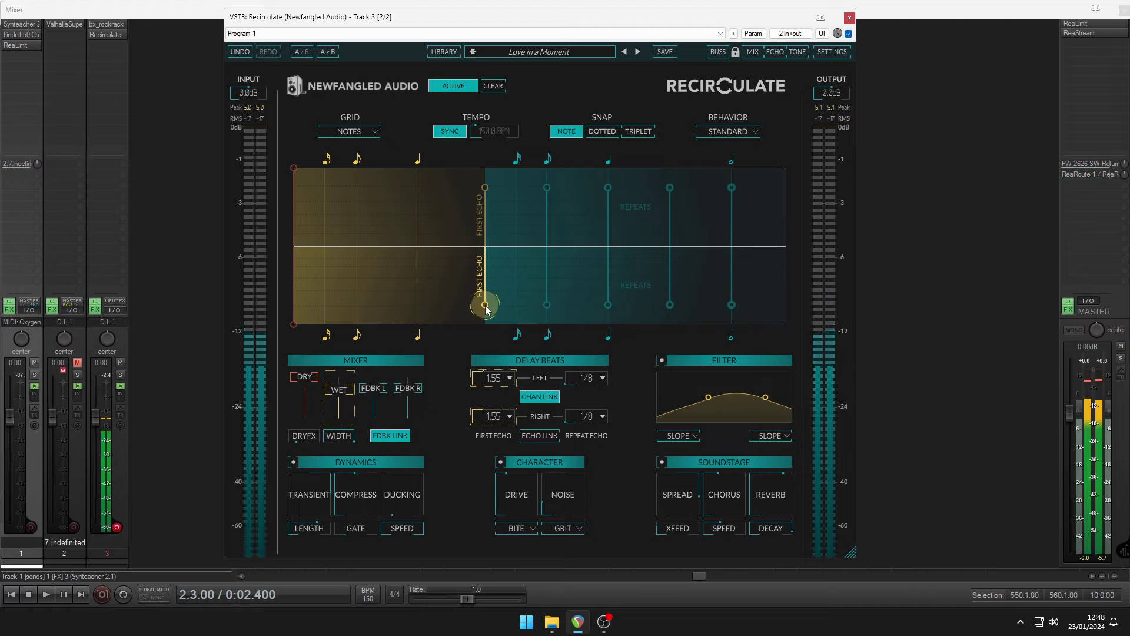
mouse_move(406, 492)
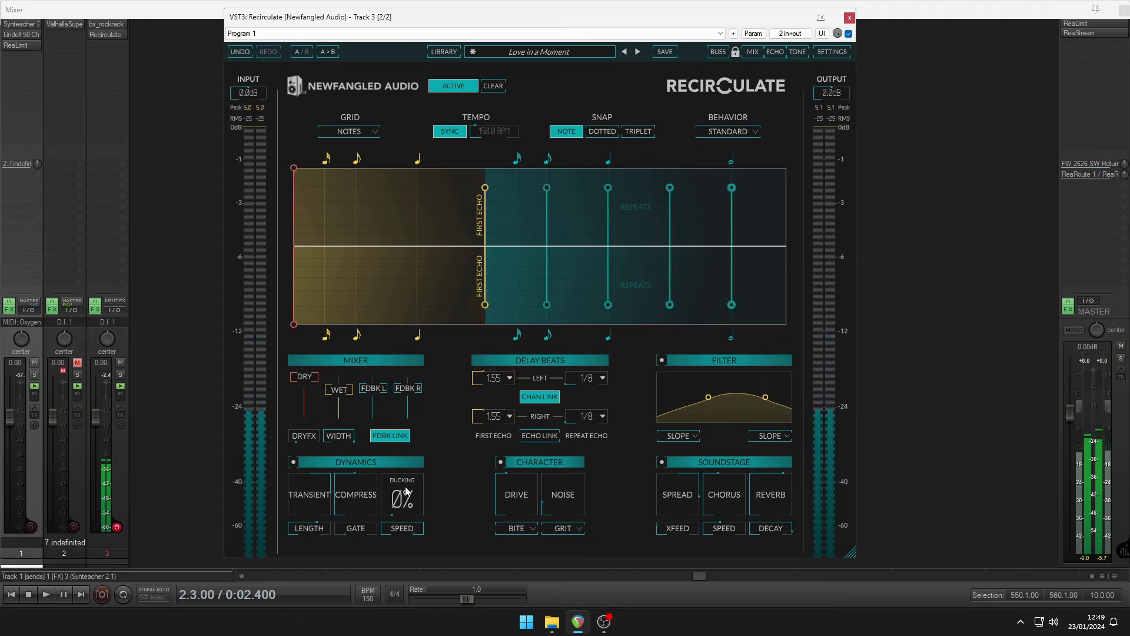